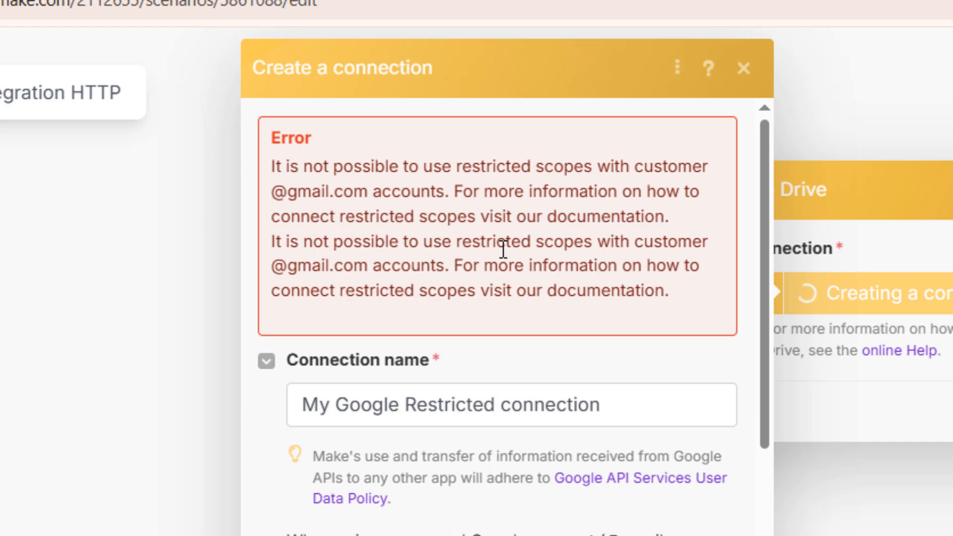
- Review the restricted-scopes error in the Google connection dialog and show the advanced settings for Client ID and Client Secret
drag(389, 167, 545, 294)
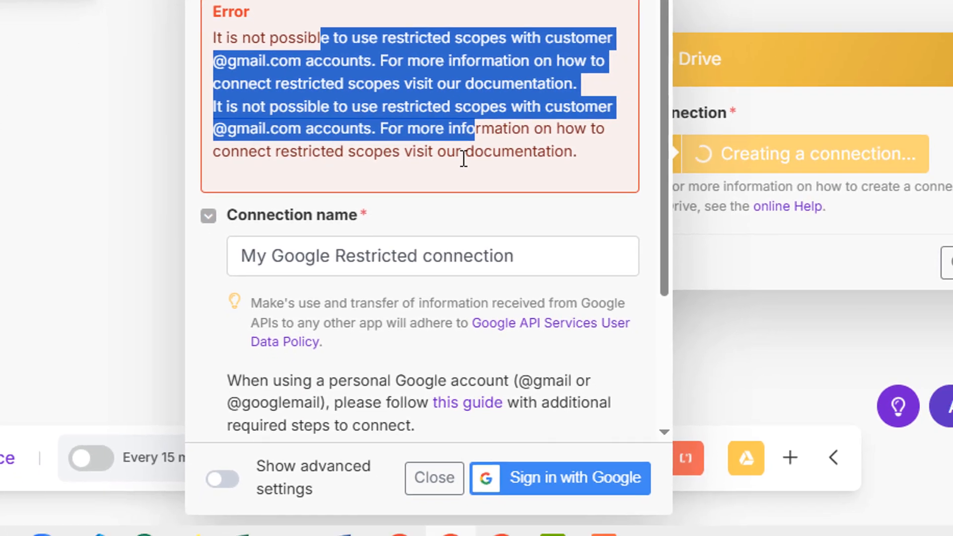
click(539, 313)
scroll(329, 373, down, 3)
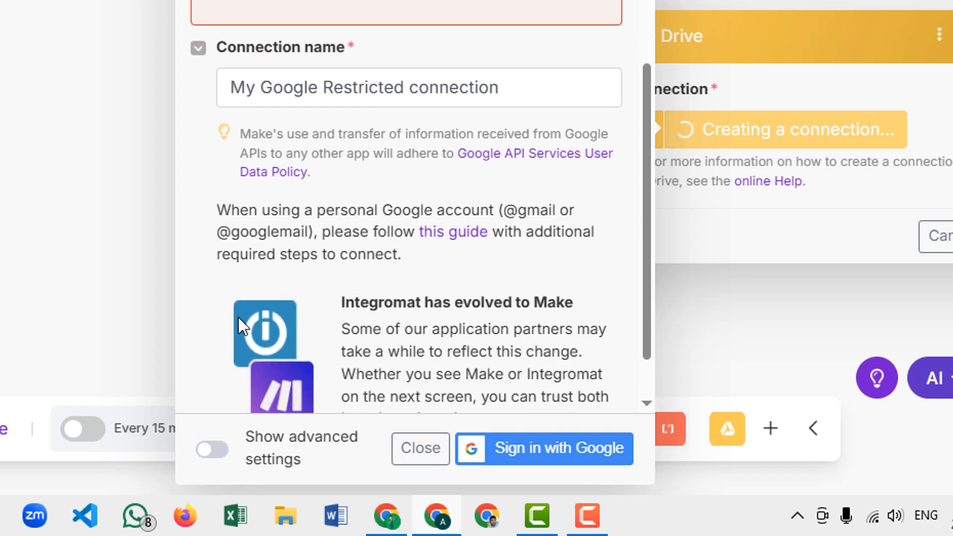
click(213, 450)
click(276, 209)
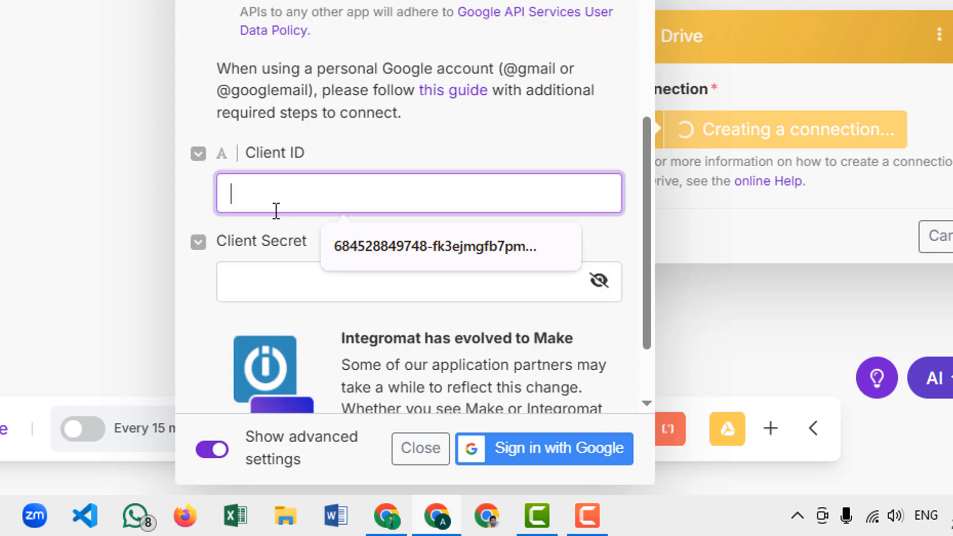
click(250, 279)
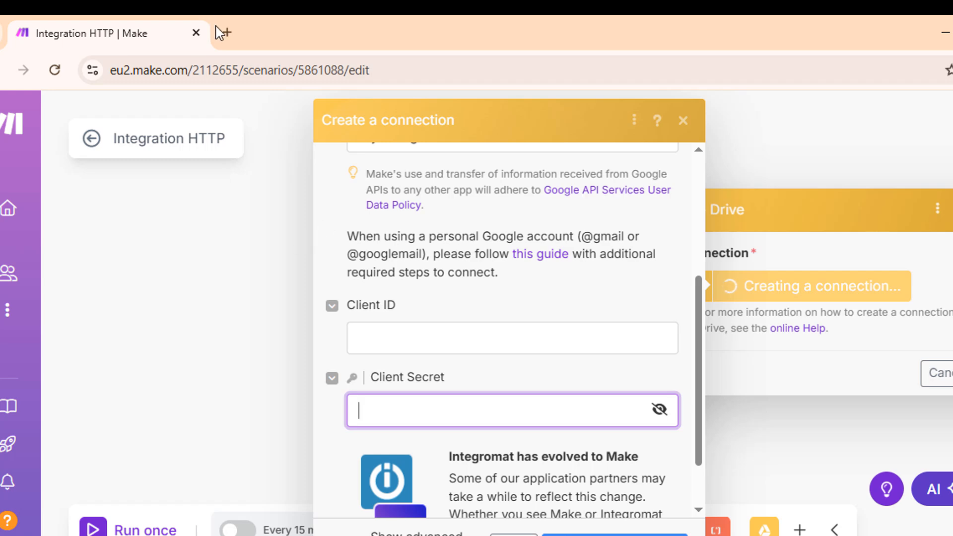
- Open the Google Cloud console in a new browser tab by searching for "google cloud console", and check the signed-in account
click(225, 33)
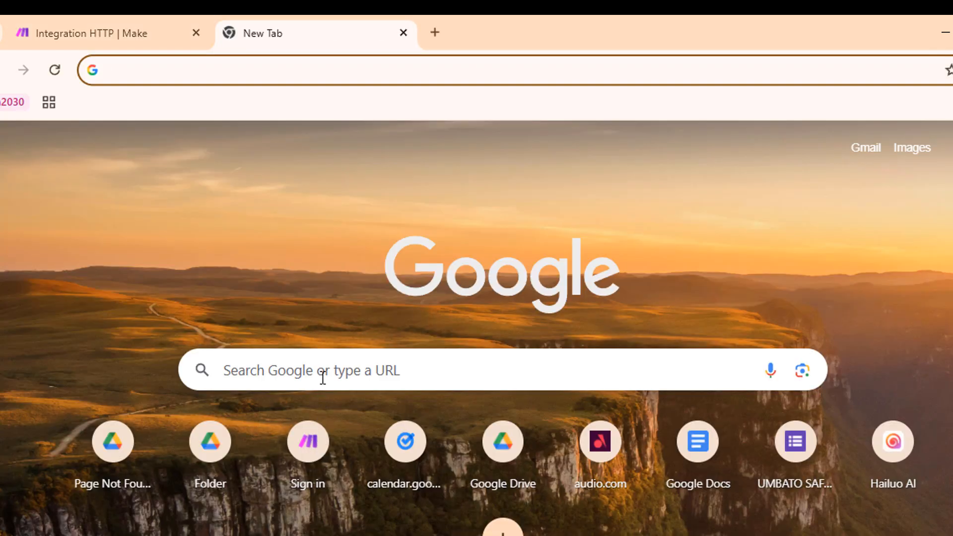
click(323, 378)
text(google )
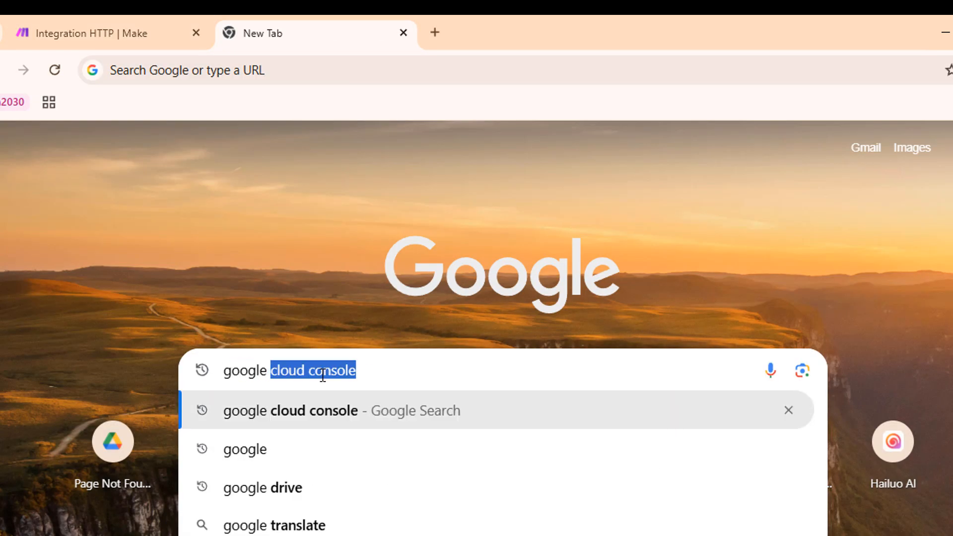
text(cloud console)
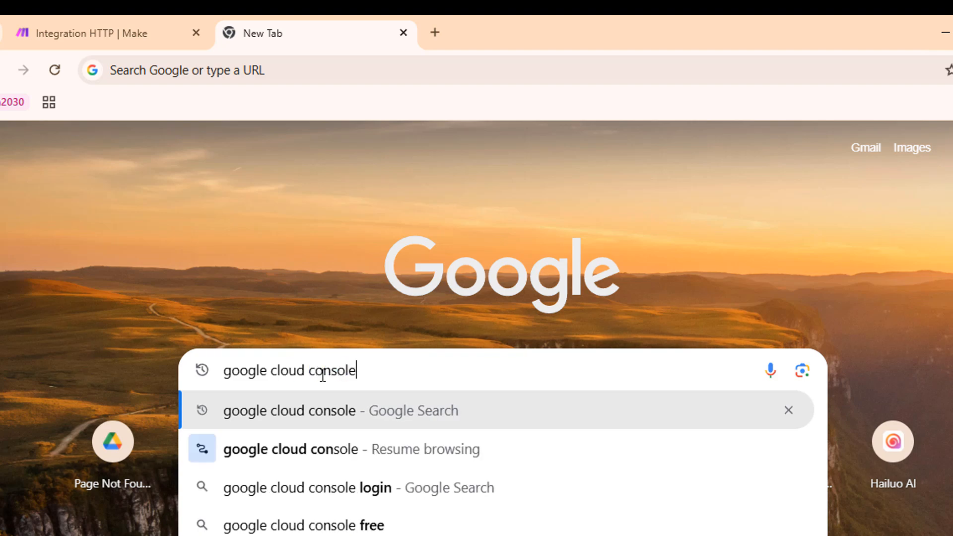
key(Return)
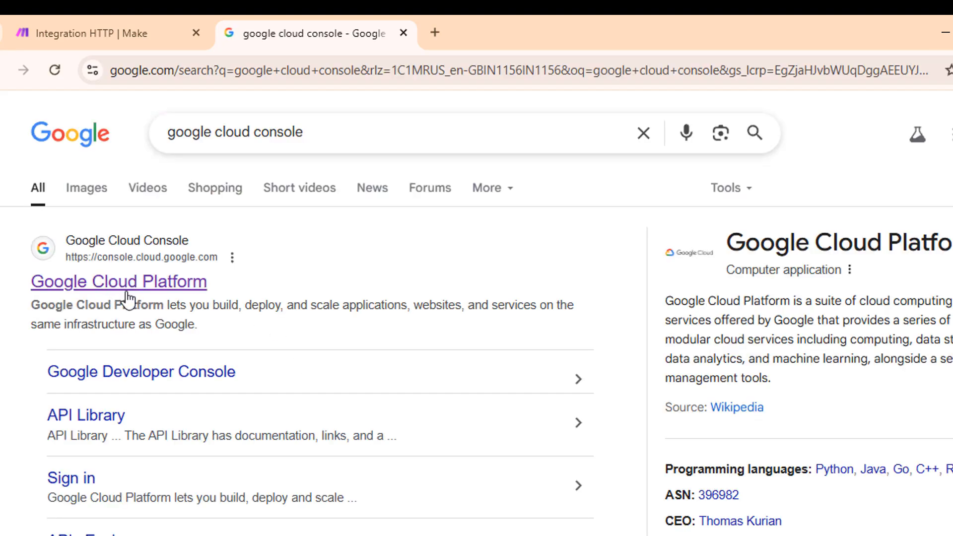
click(127, 289)
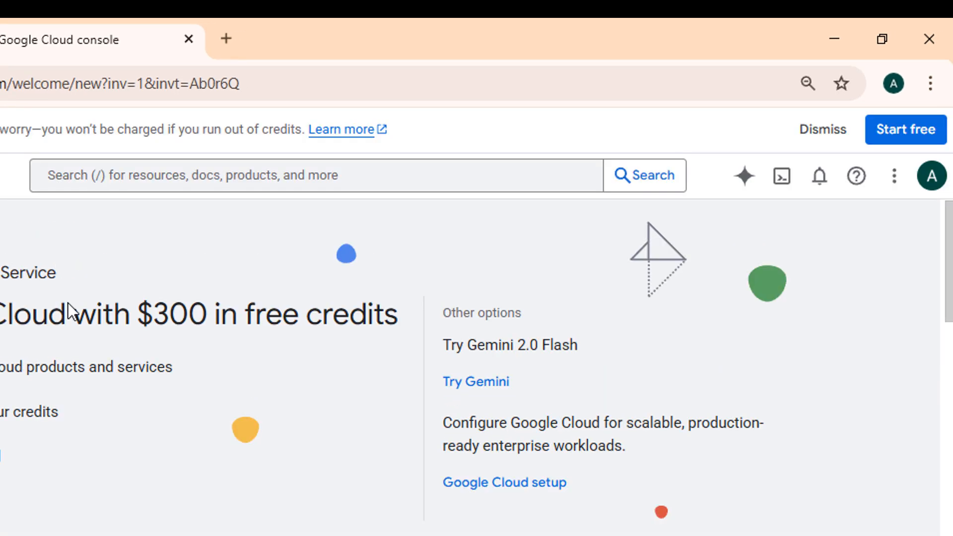
click(932, 176)
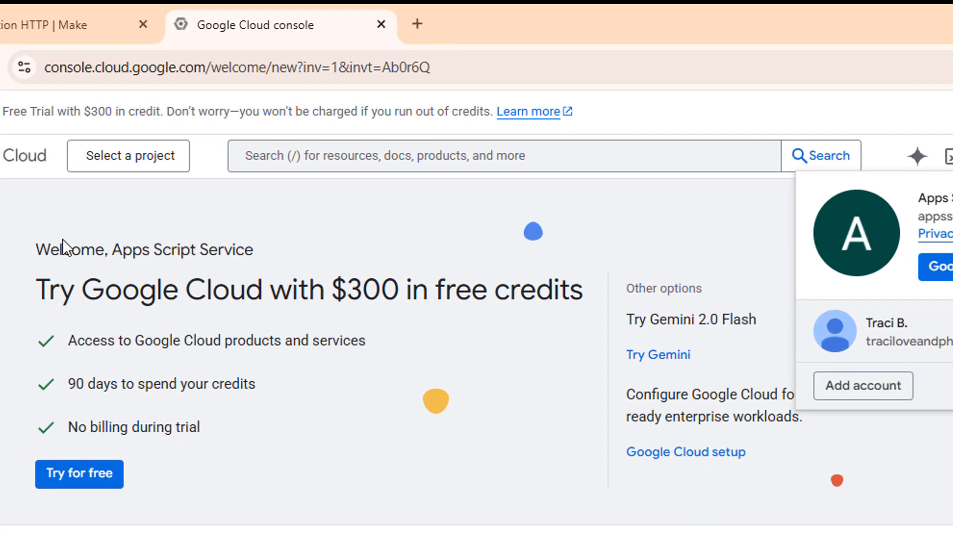
click(63, 239)
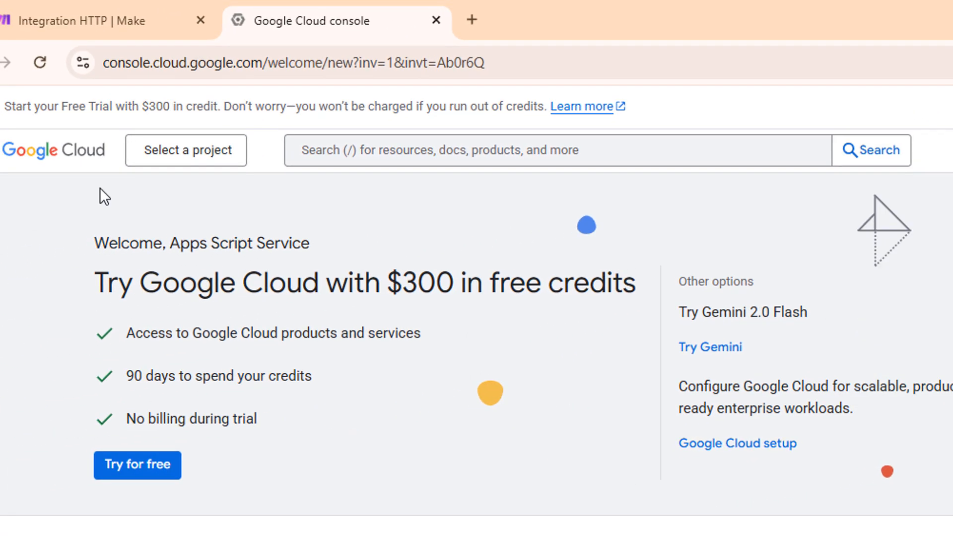
- Create a new Google Cloud project named "make issue" with no organization and select it as the active project
click(177, 159)
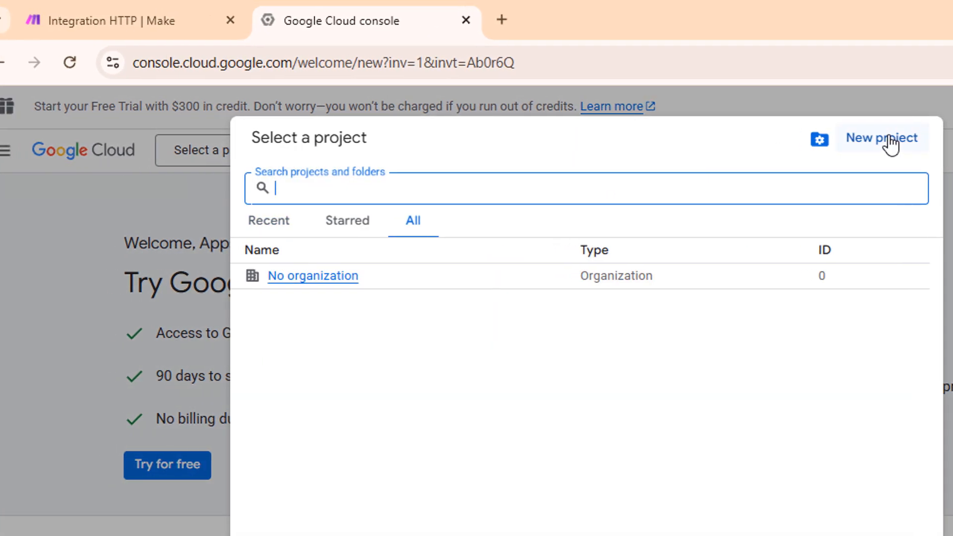
click(891, 144)
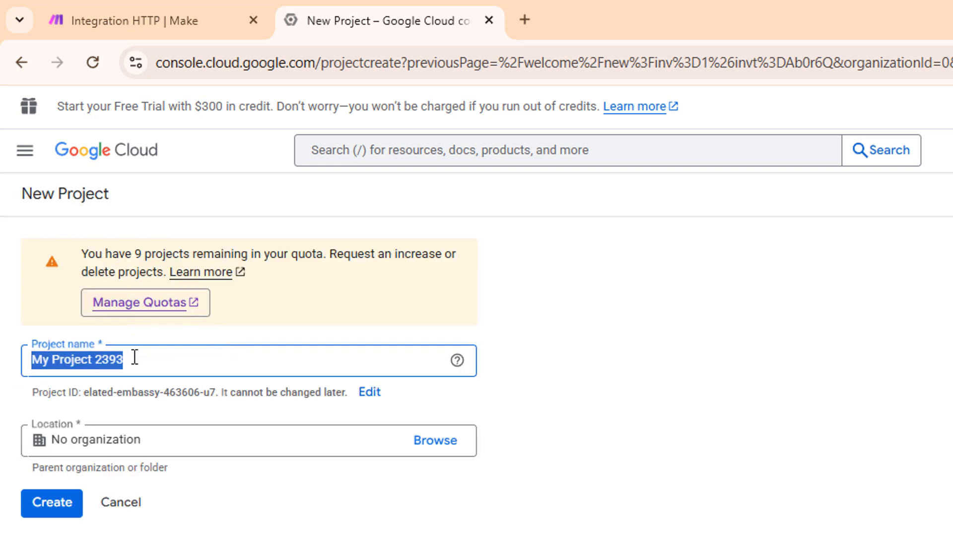
text(make)
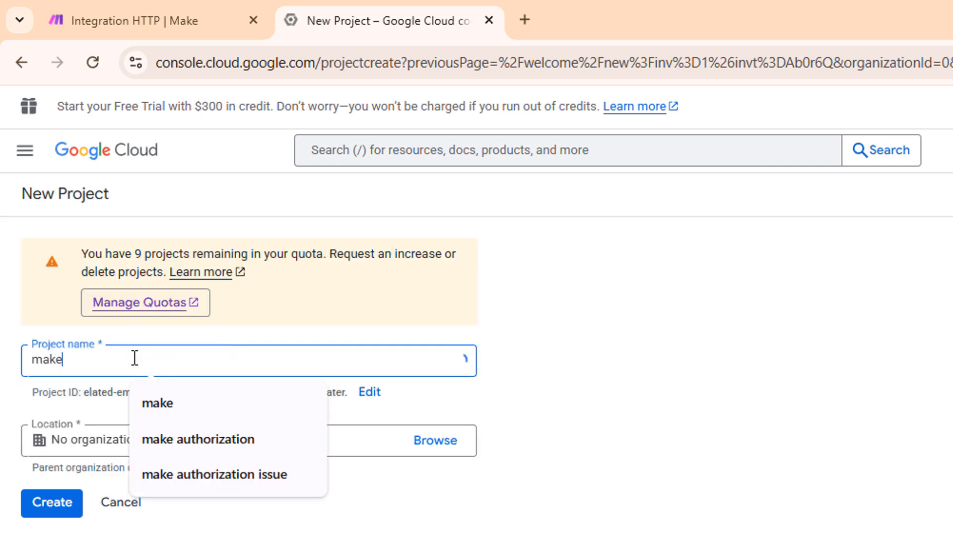
text( issue)
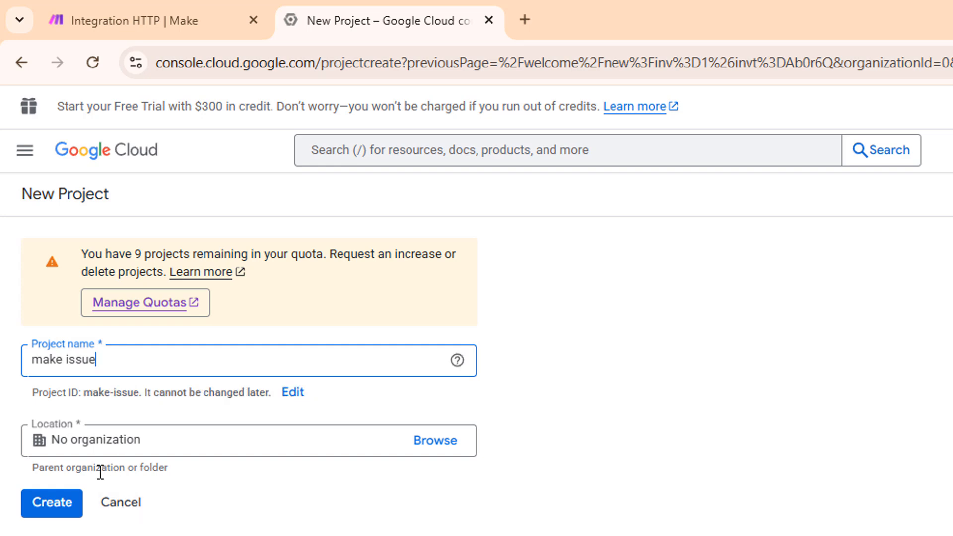
click(47, 507)
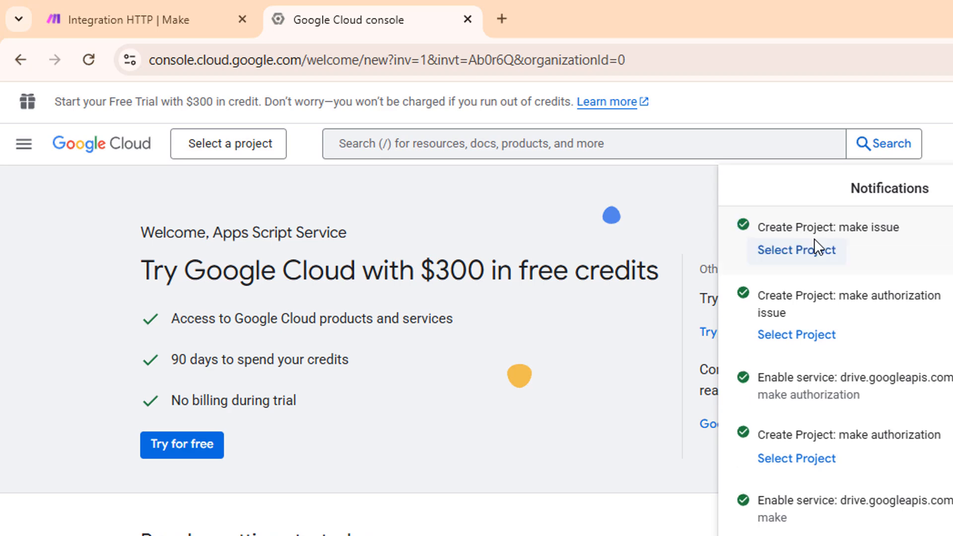
click(803, 251)
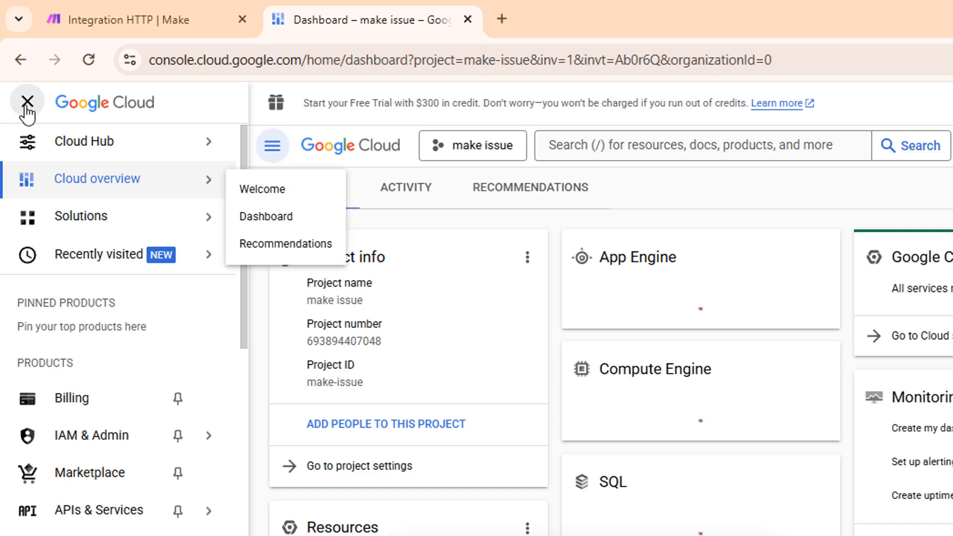
- Open the Credentials page under APIs & Services for the make issue project
click(27, 102)
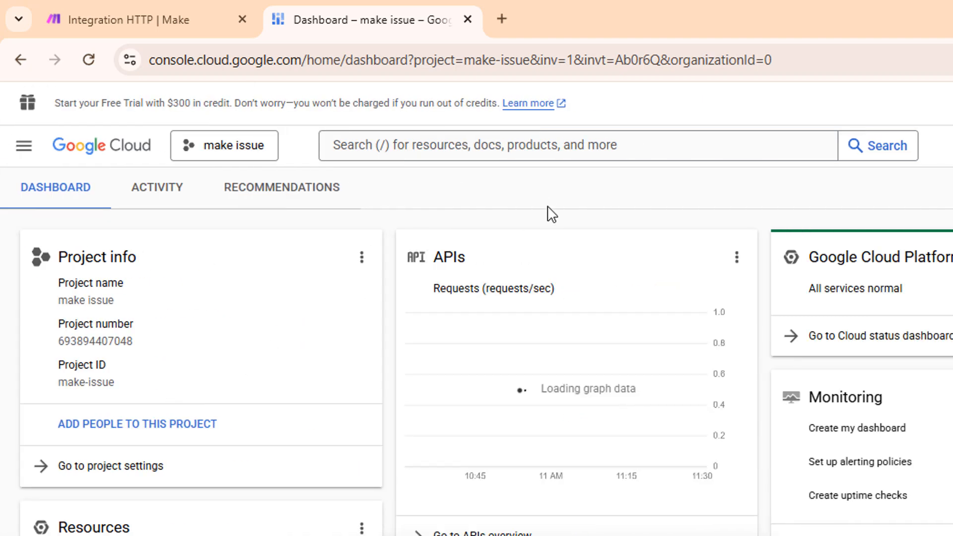
click(25, 146)
mouse_move(43, 191)
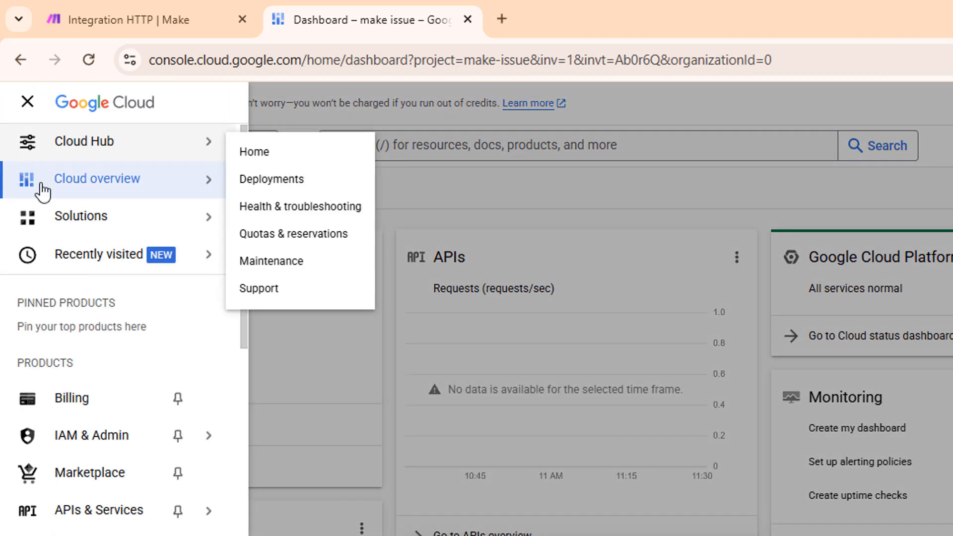
scroll(109, 477, down, 3)
mouse_move(111, 324)
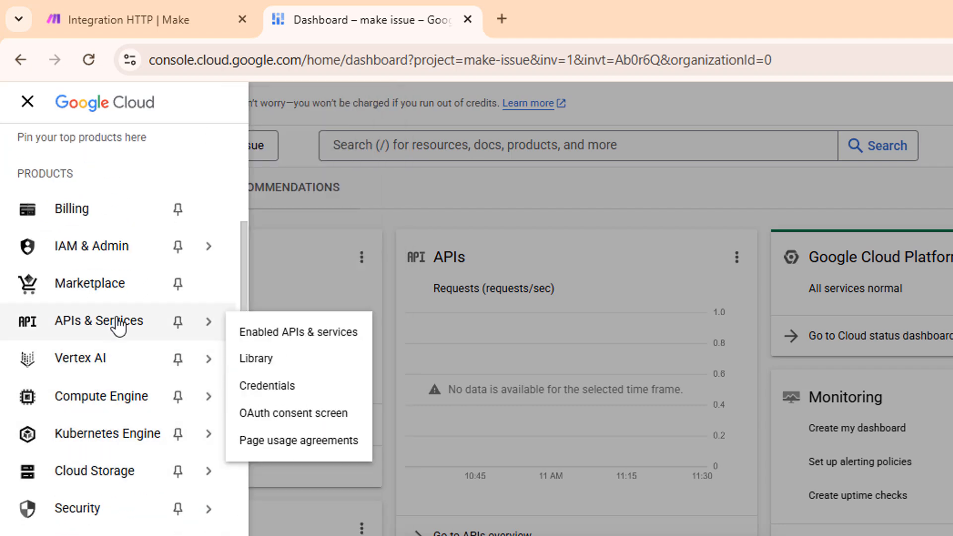
click(271, 388)
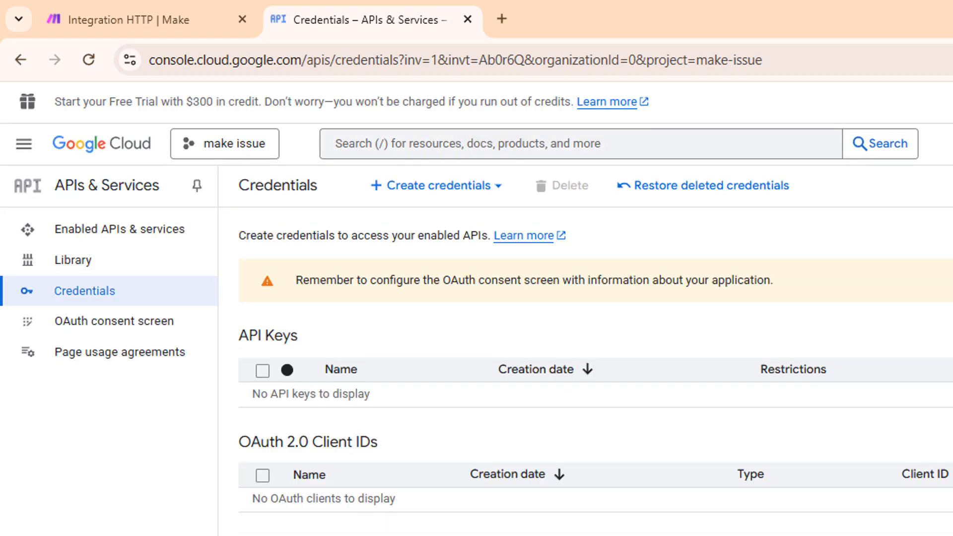
- Search the API Library for "google drive" and enable the Google Drive API for the project
click(74, 259)
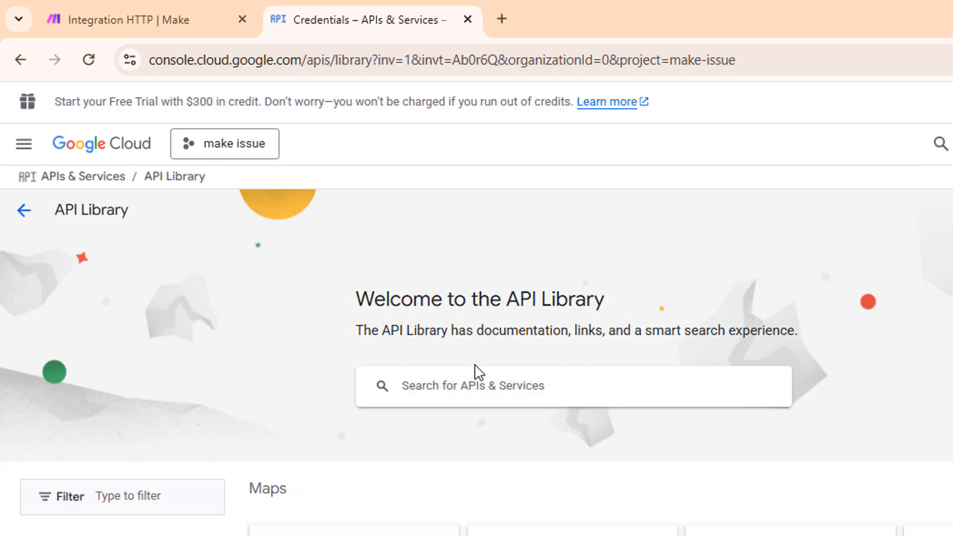
click(484, 390)
text(google drive)
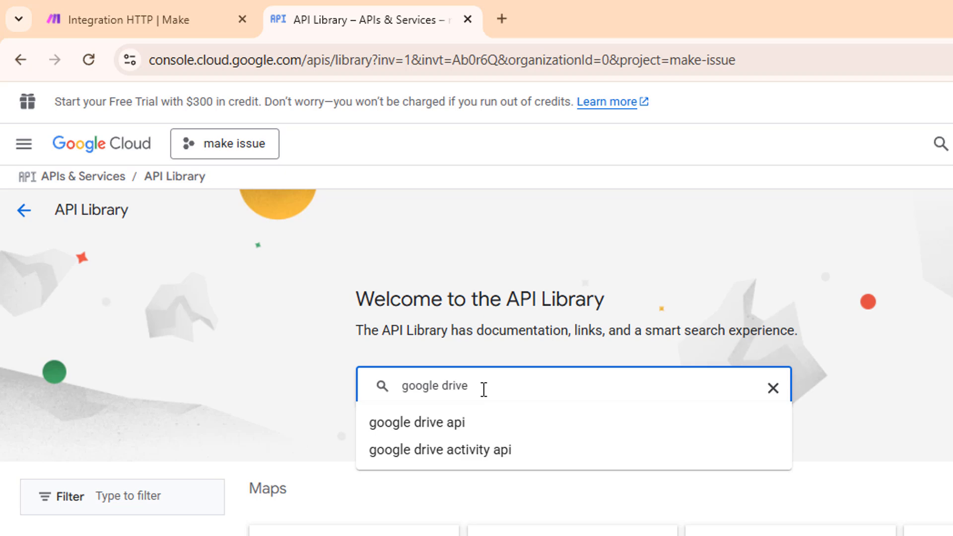
key(Return)
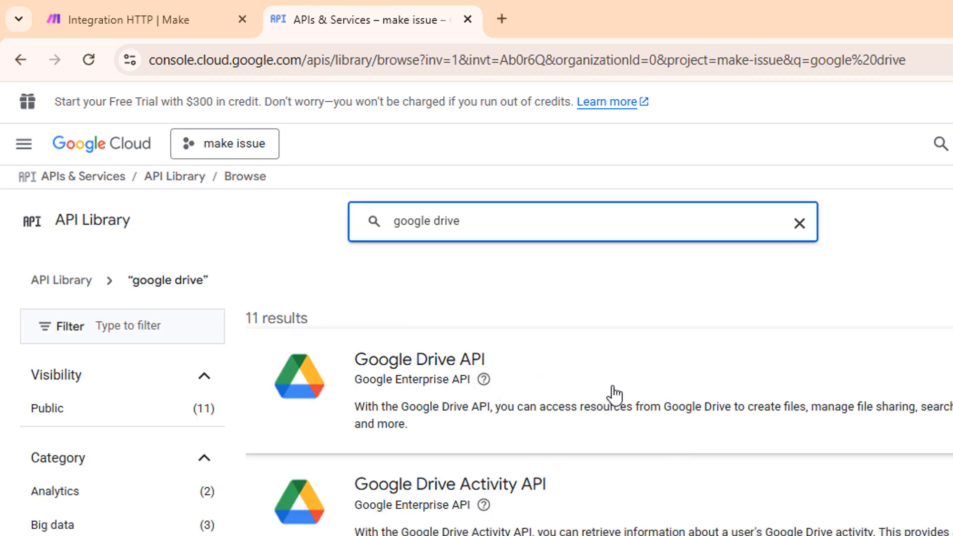
click(612, 393)
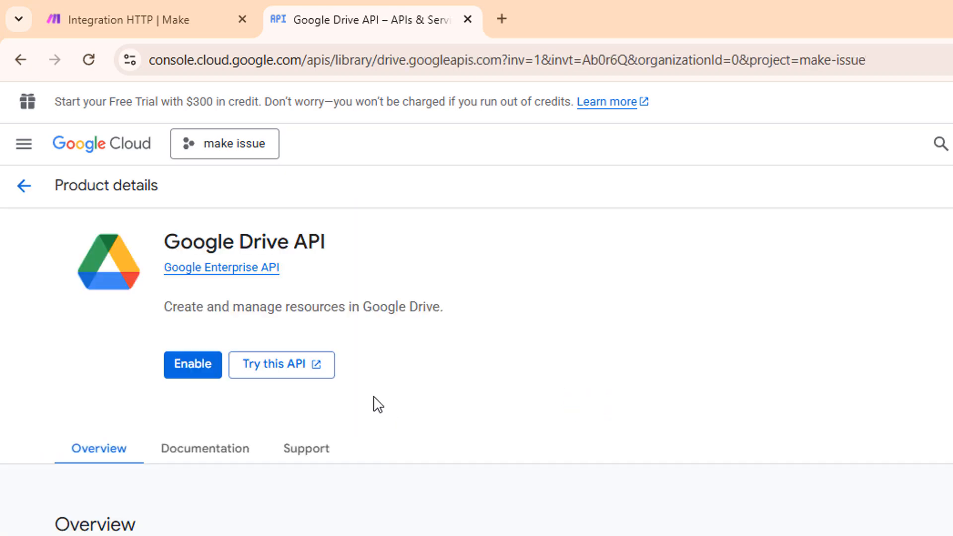
click(177, 370)
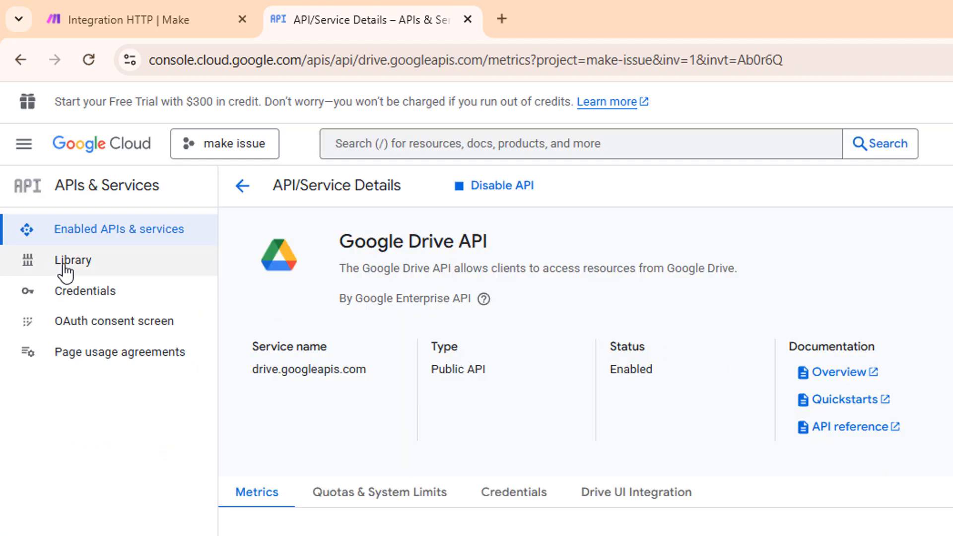
- Search the API Library for "gmail" and enable the Gmail API for the project
click(67, 265)
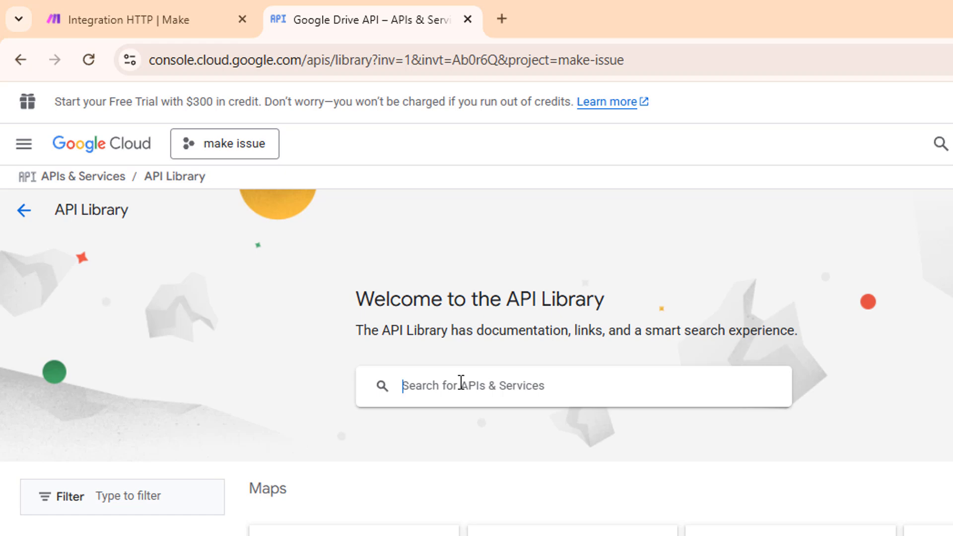
text(gmail)
key(Return)
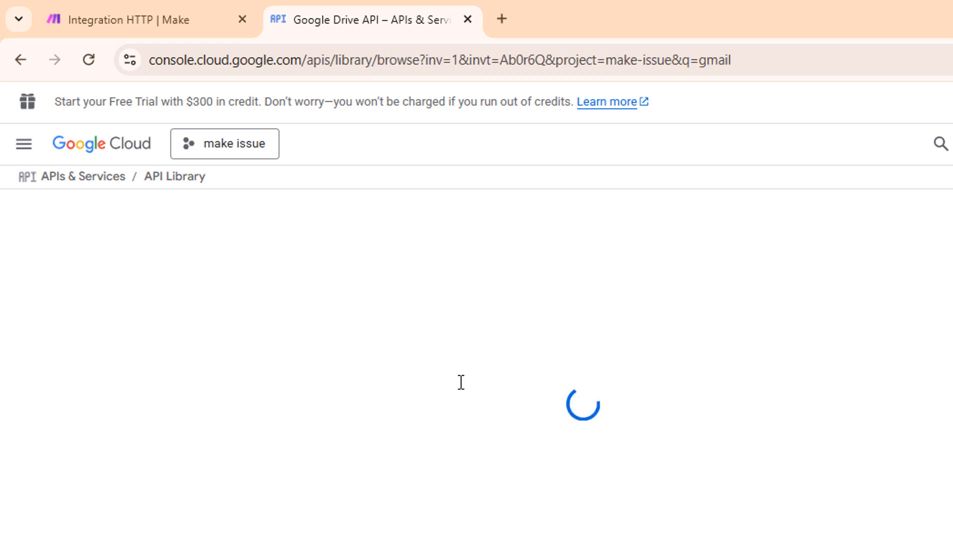
click(416, 387)
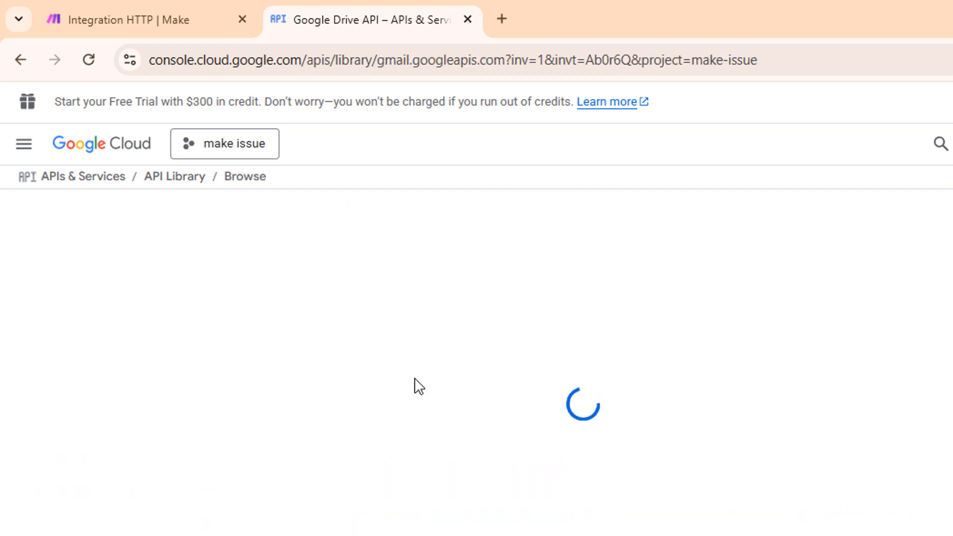
click(189, 364)
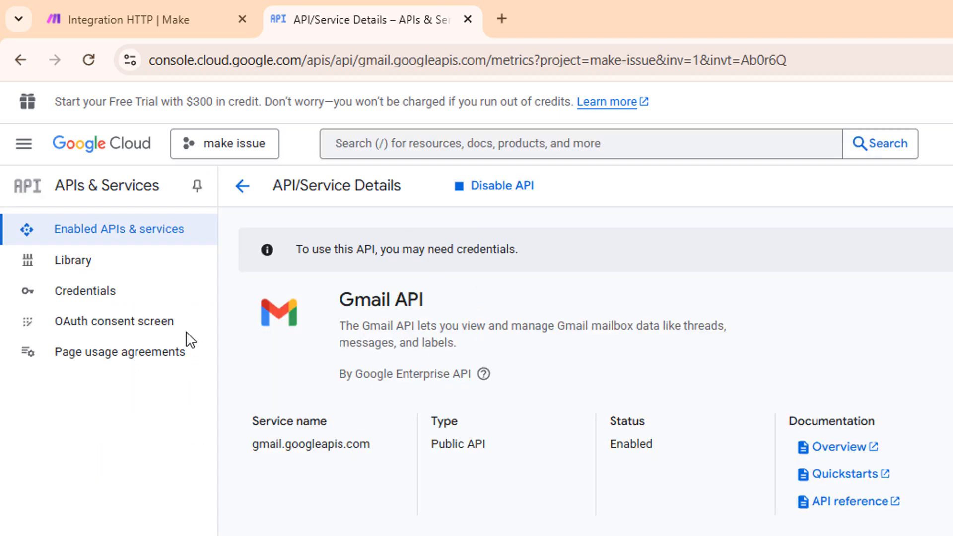
- Go to the OAuth consent screen settings and start the Google Auth Platform project configuration
click(107, 325)
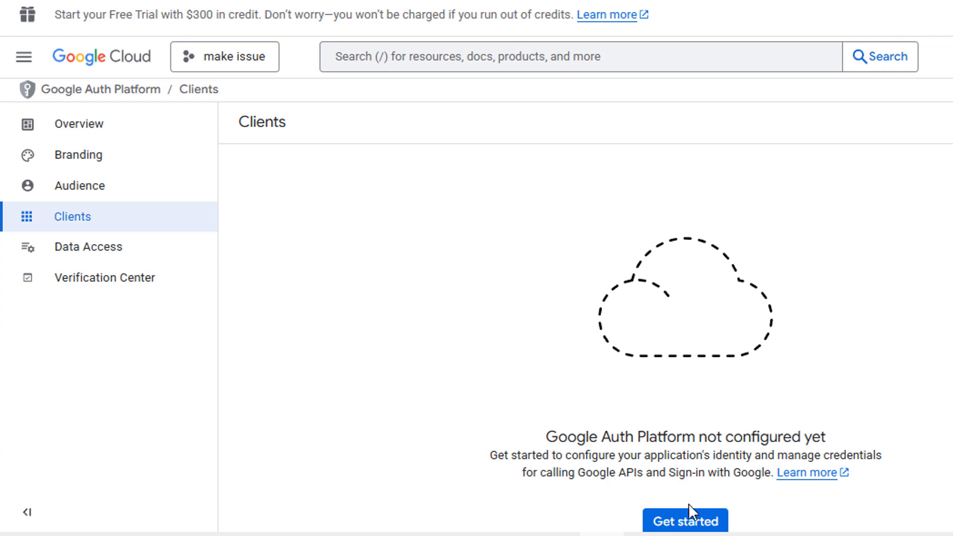
scroll(760, 472, down, 1)
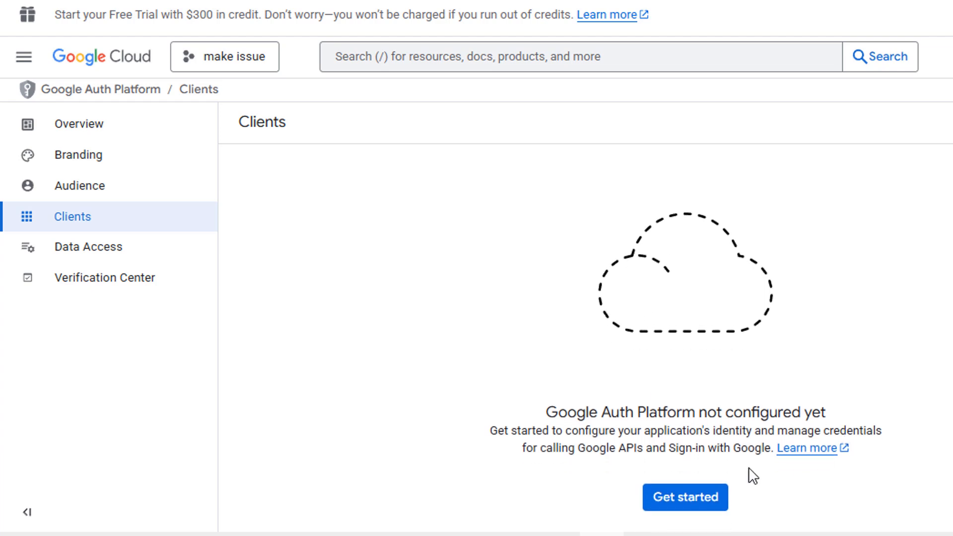
click(696, 506)
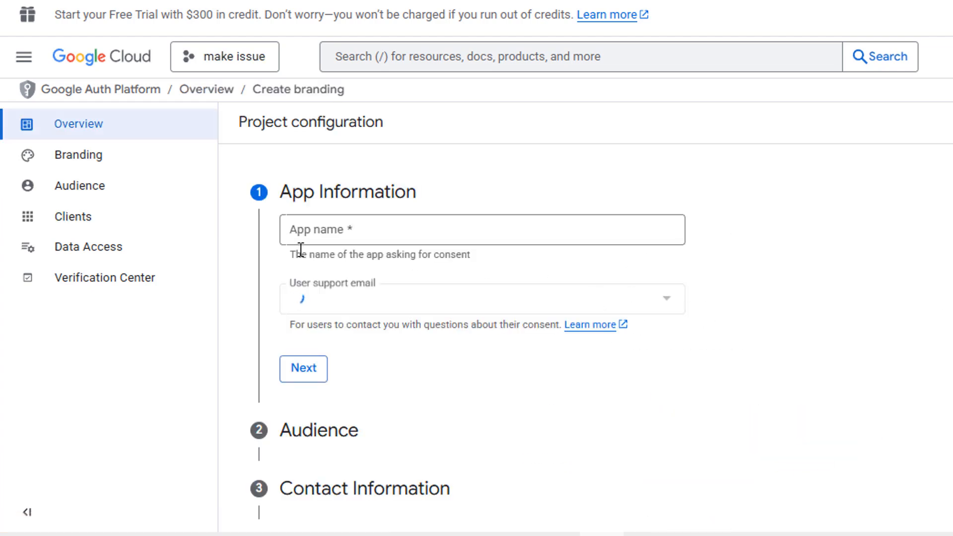
- Fill in the app information with the app name Make Issue and the account's e-mail as user support contact, and continue to Audience
click(358, 235)
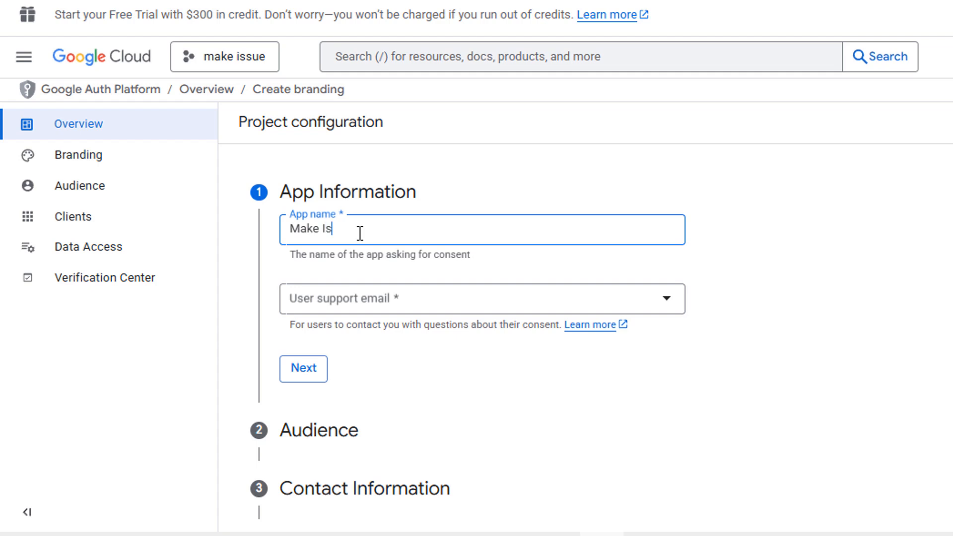
click(332, 307)
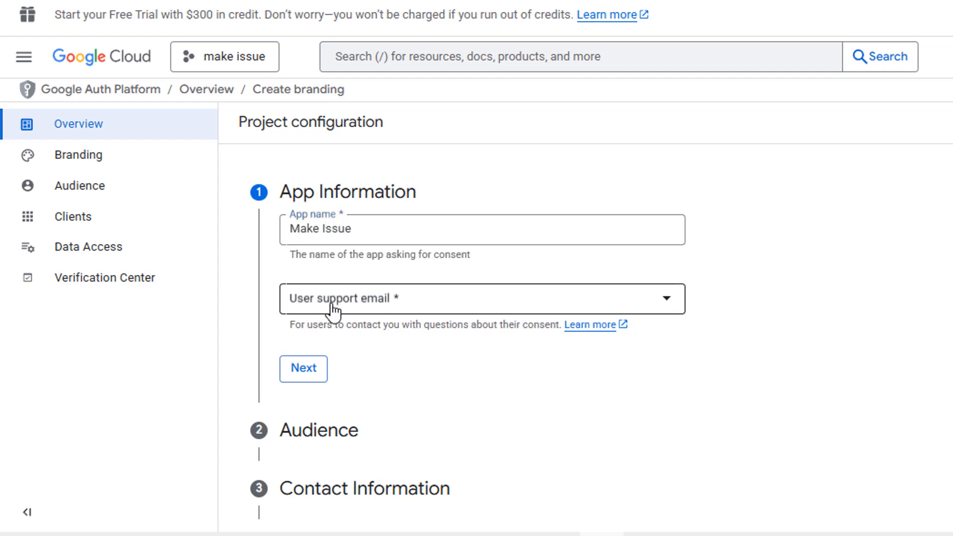
click(366, 312)
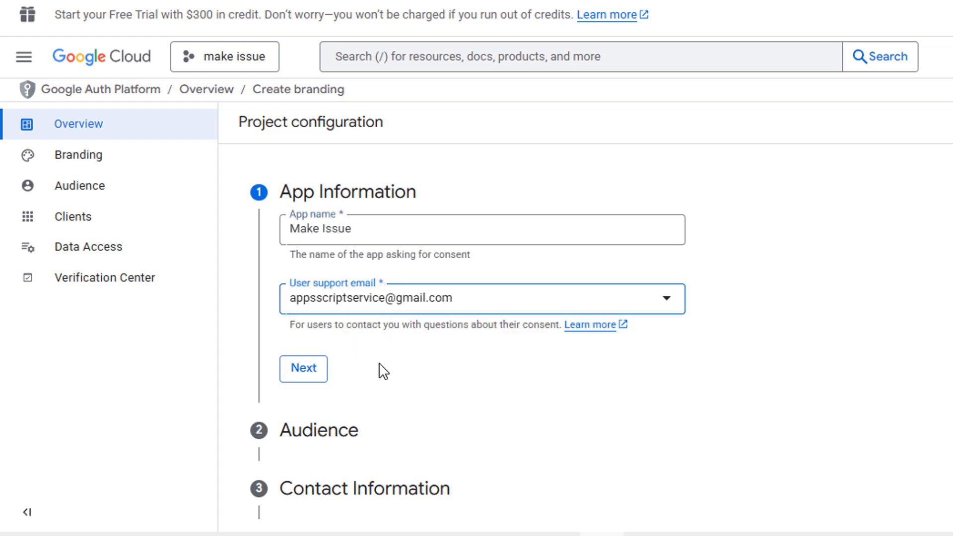
scroll(461, 298, down, 2)
click(293, 288)
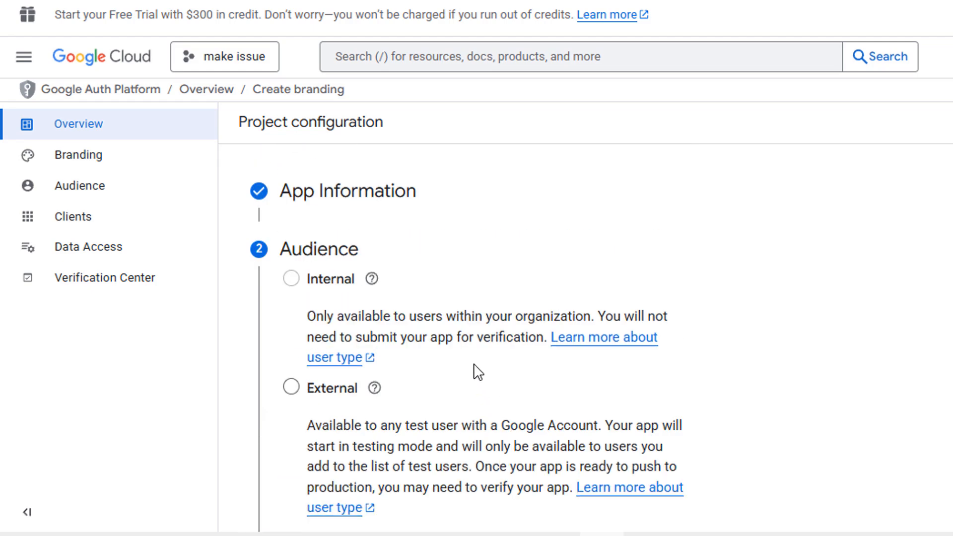
- Set the app's audience to External and continue to the contact information
scroll(287, 325, down, 5)
scroll(287, 325, up, 5)
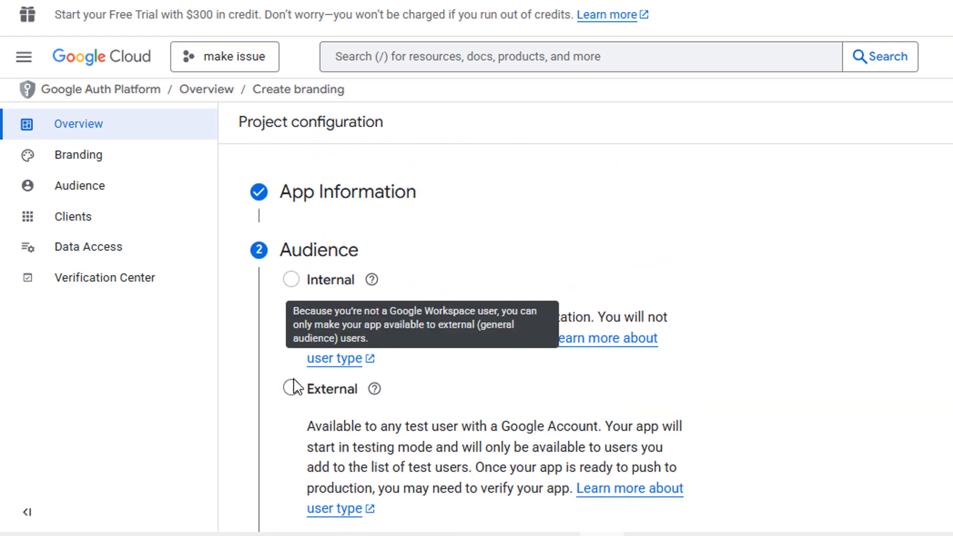
click(294, 388)
scroll(412, 392, down, 5)
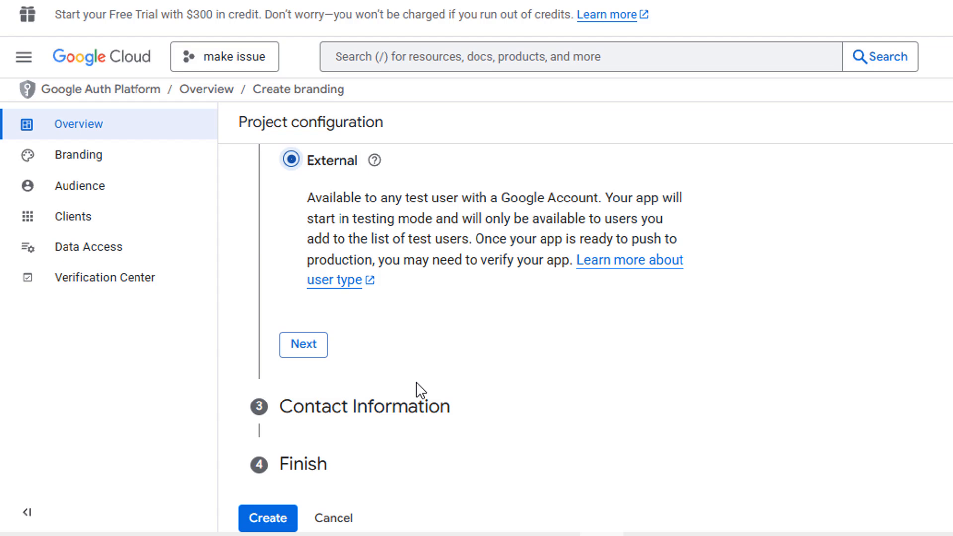
click(307, 347)
- Enter the developer's e-mail address as contact information and continue to the Finish section
click(366, 334)
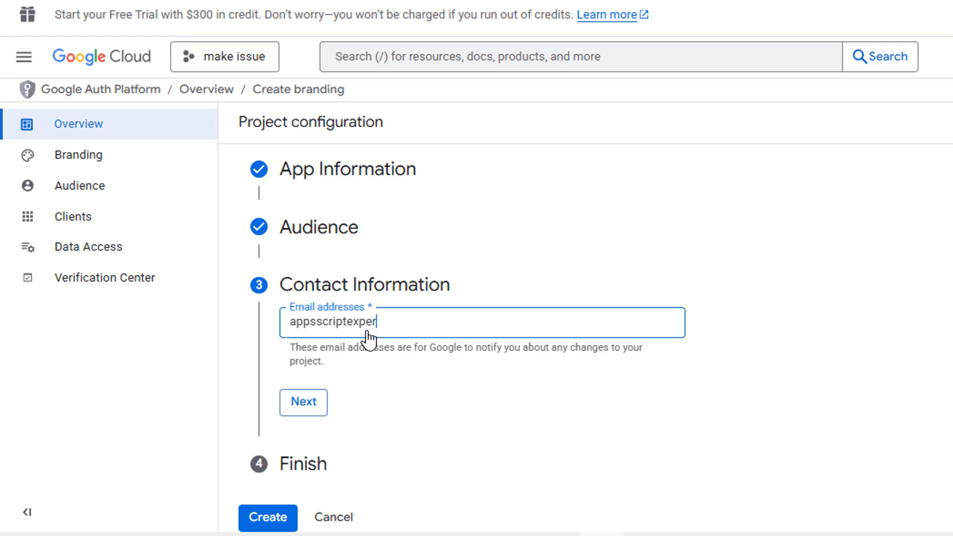
text(@gmail.com)
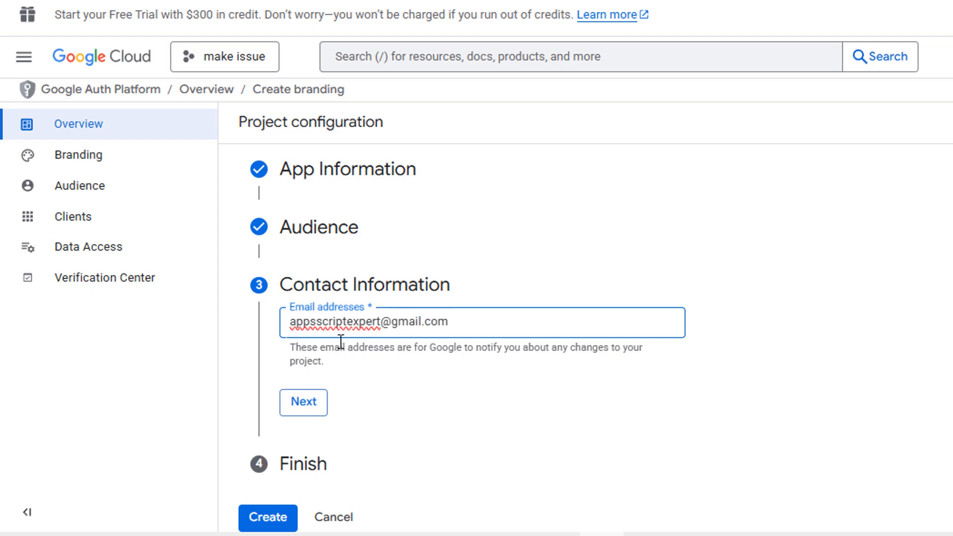
click(521, 456)
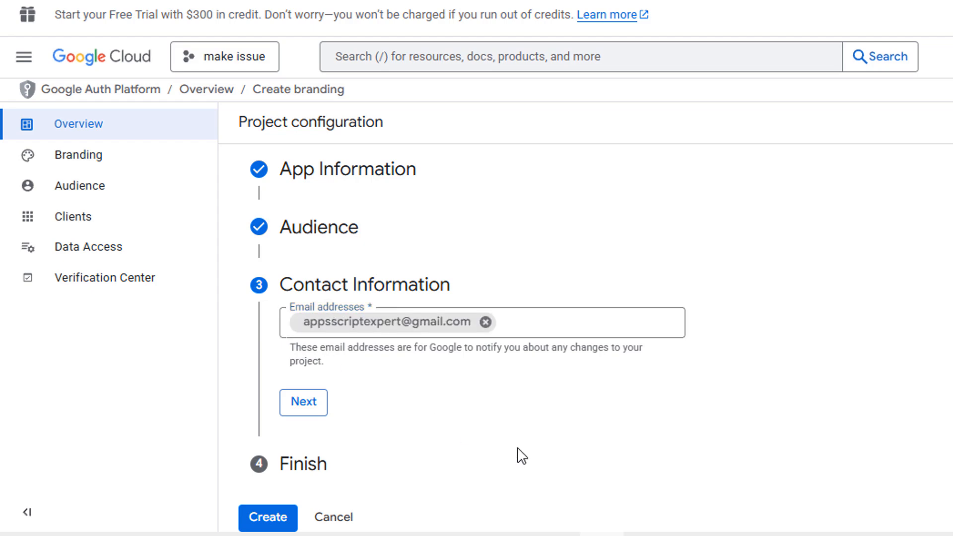
click(300, 404)
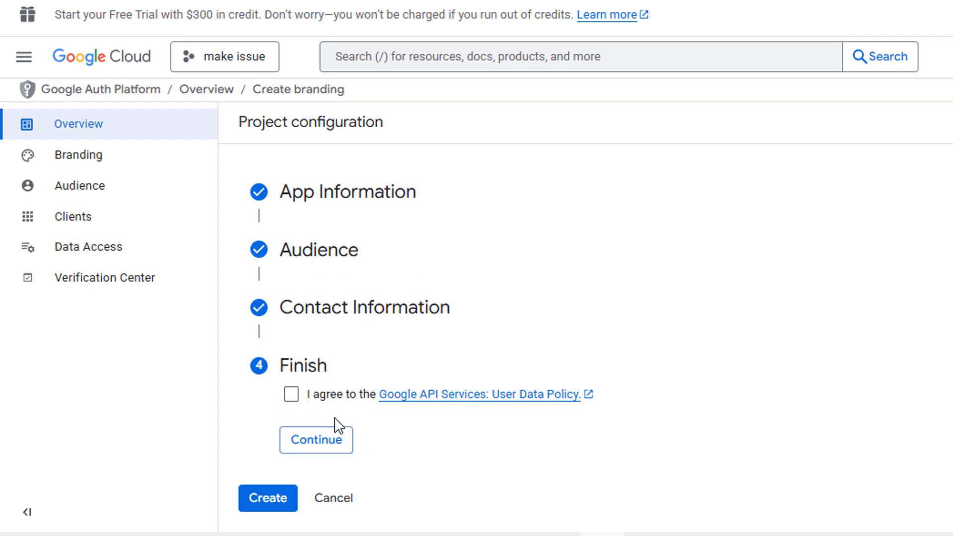
- Agree to the Google API Services User Data Policy and create the OAuth configuration
click(291, 394)
click(313, 442)
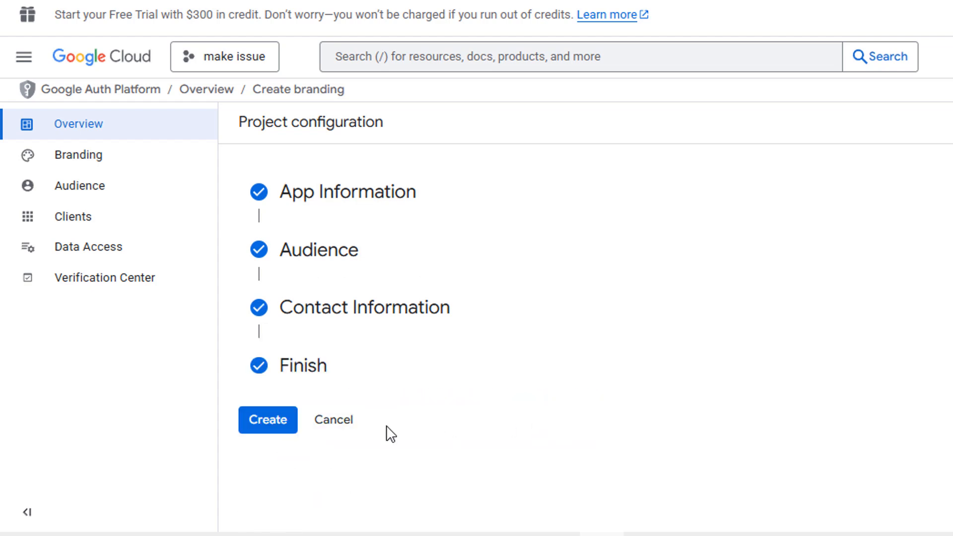
click(266, 423)
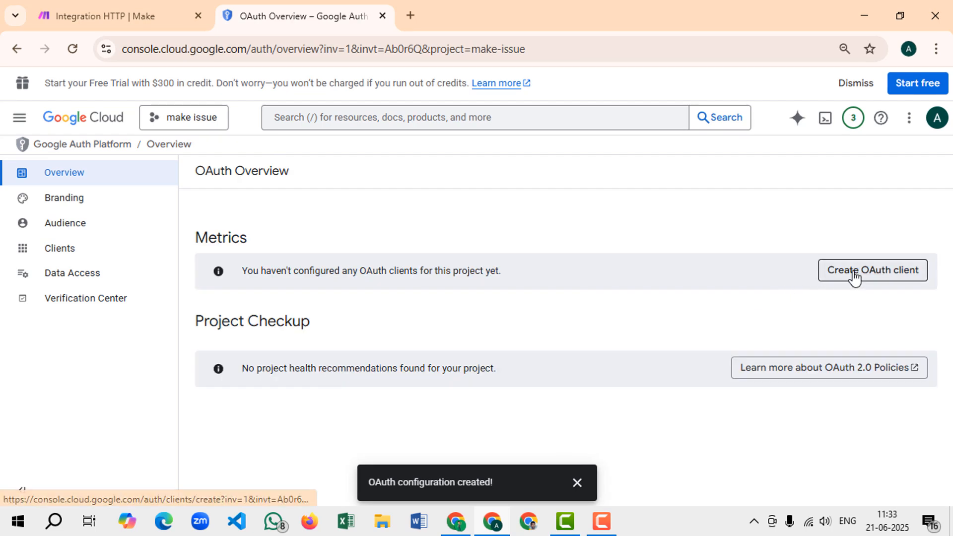
- Create an OAuth client of type Web application named Make Issue
click(854, 272)
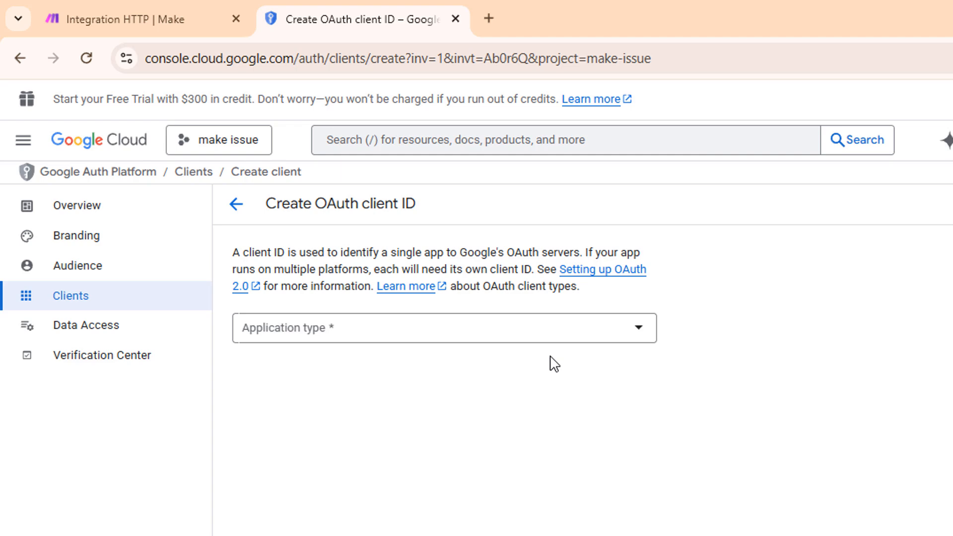
click(533, 337)
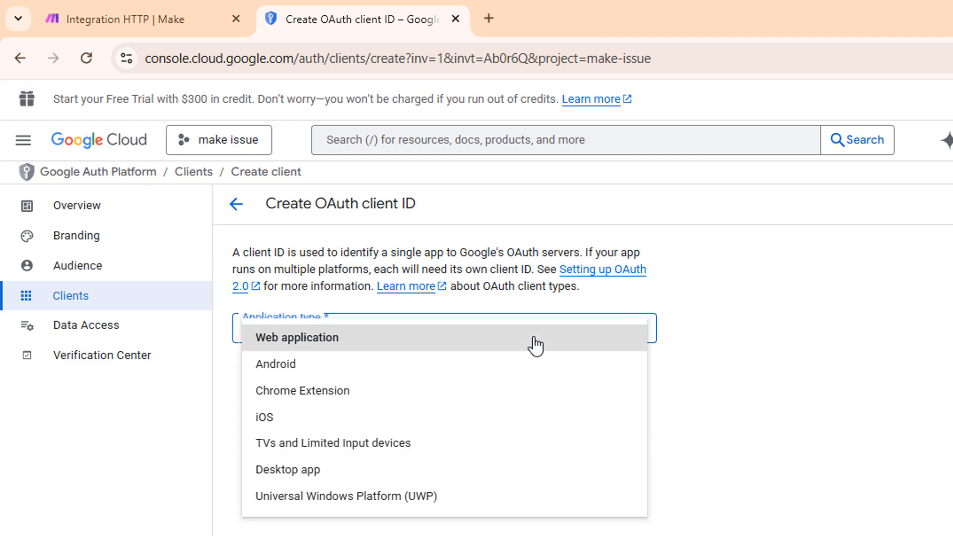
click(312, 337)
scroll(399, 454, down, 4)
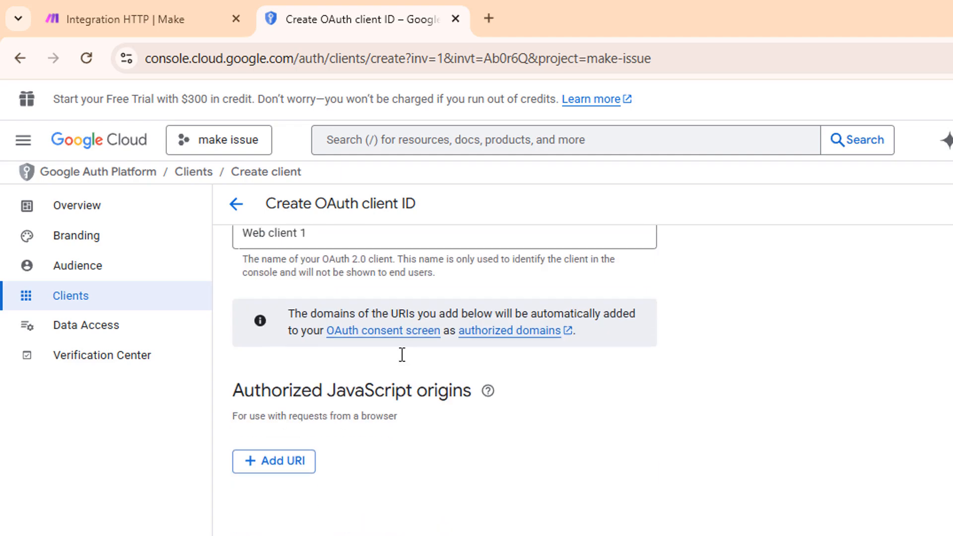
scroll(317, 357, up, 3)
drag(314, 313, 191, 320)
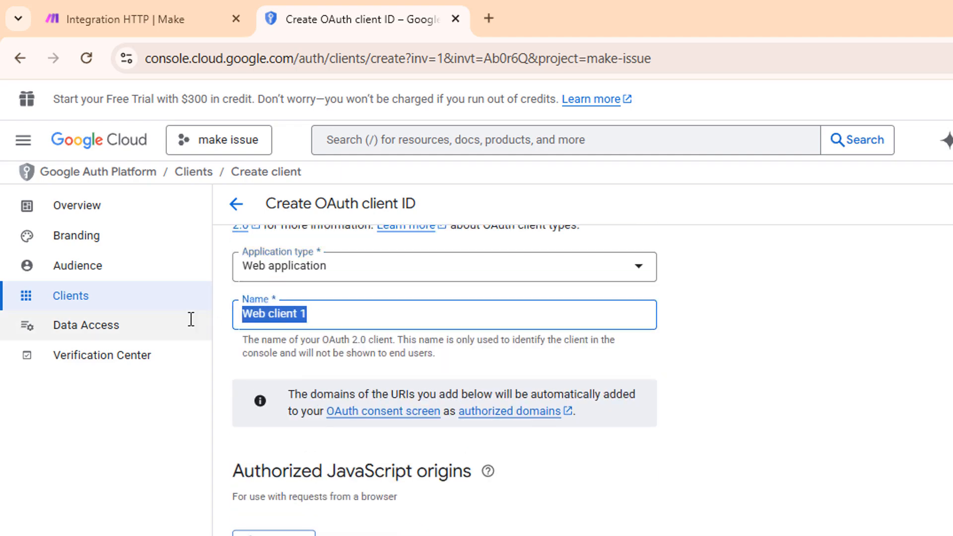
text(M)
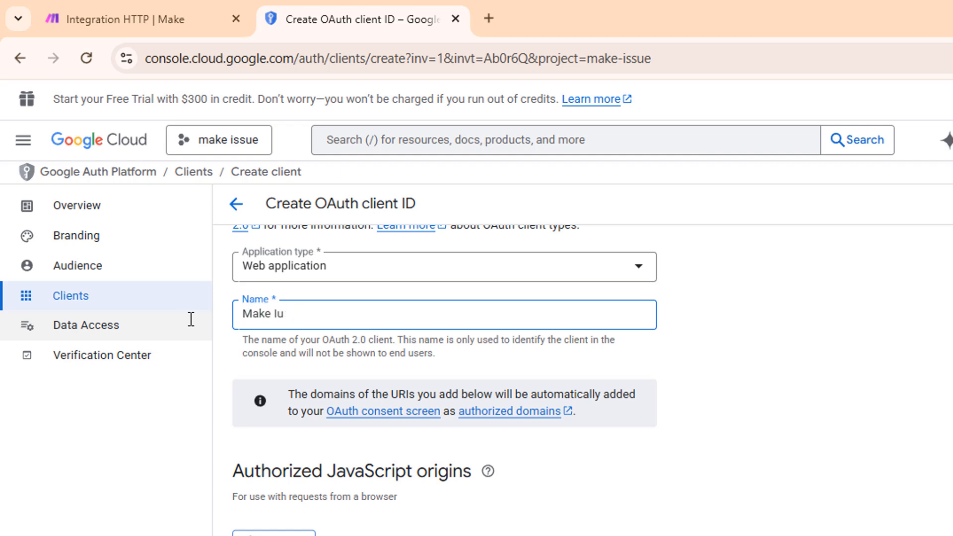
text(ake Issue)
scroll(259, 357, down, 4)
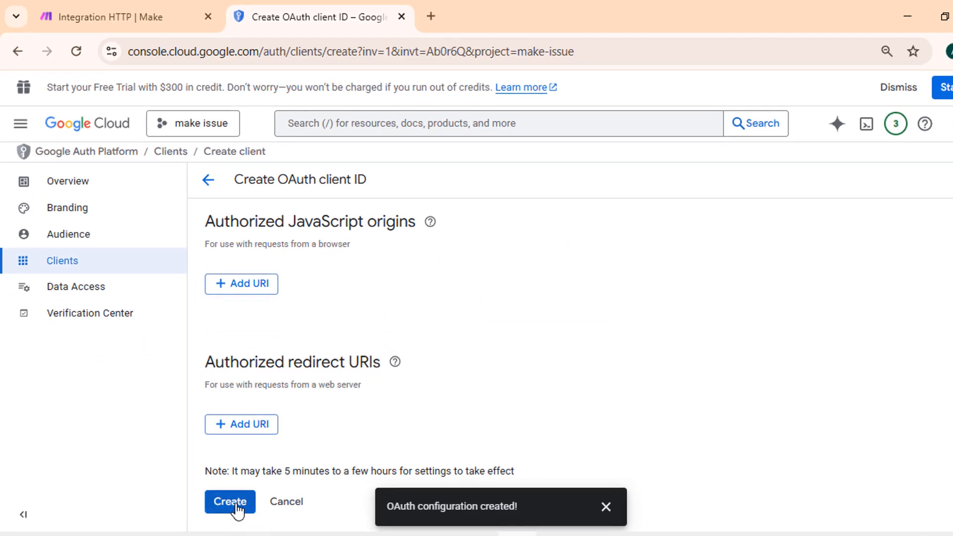
click(234, 502)
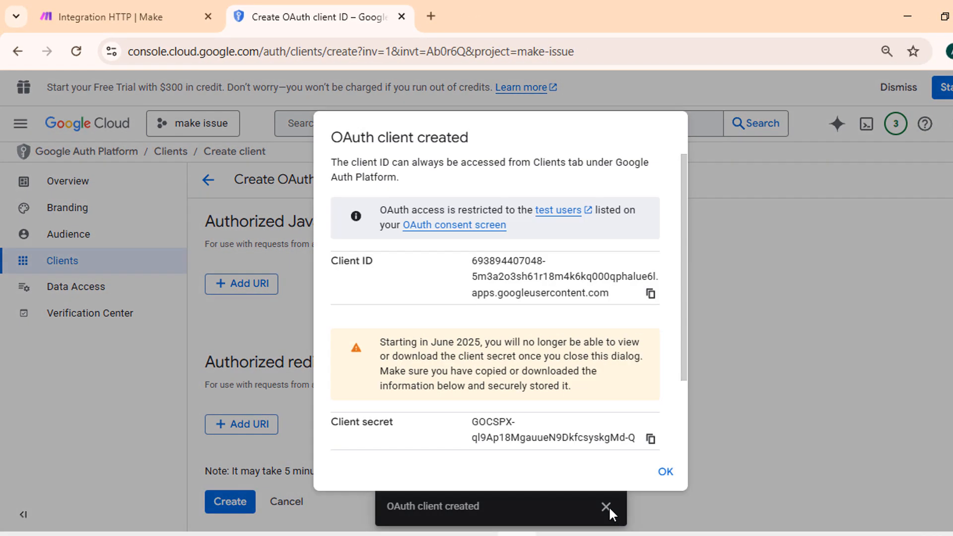
- Copy the new OAuth client's client ID and client secret
click(606, 507)
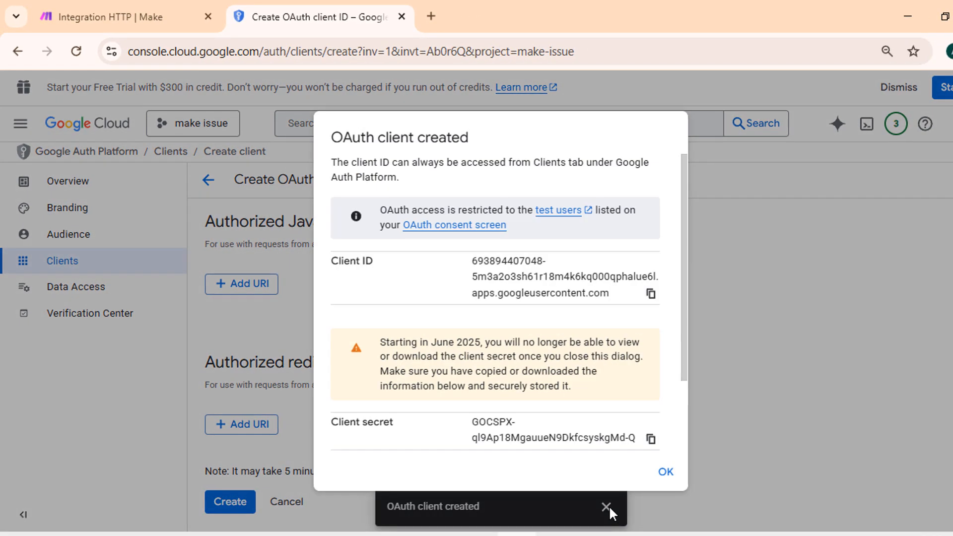
scroll(571, 312, down, 3)
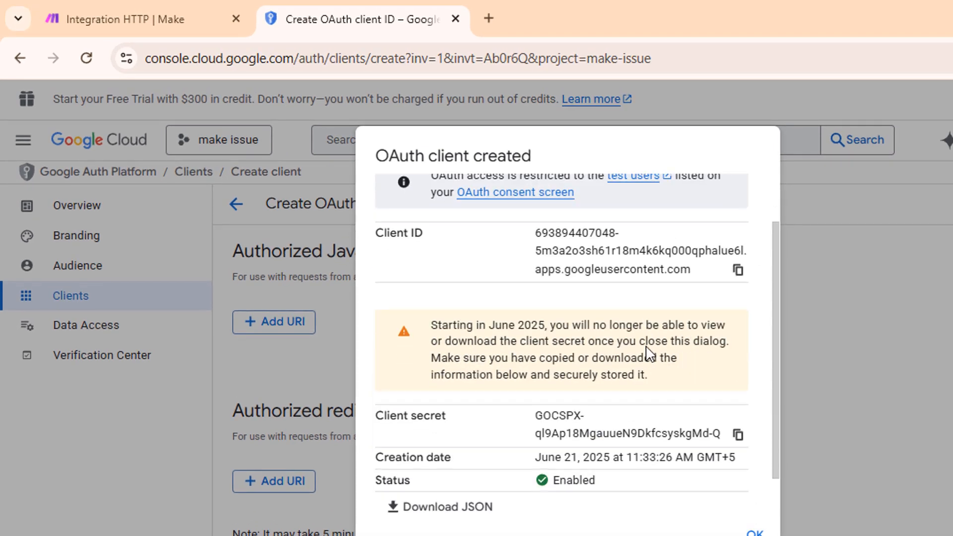
scroll(647, 354, down, 1)
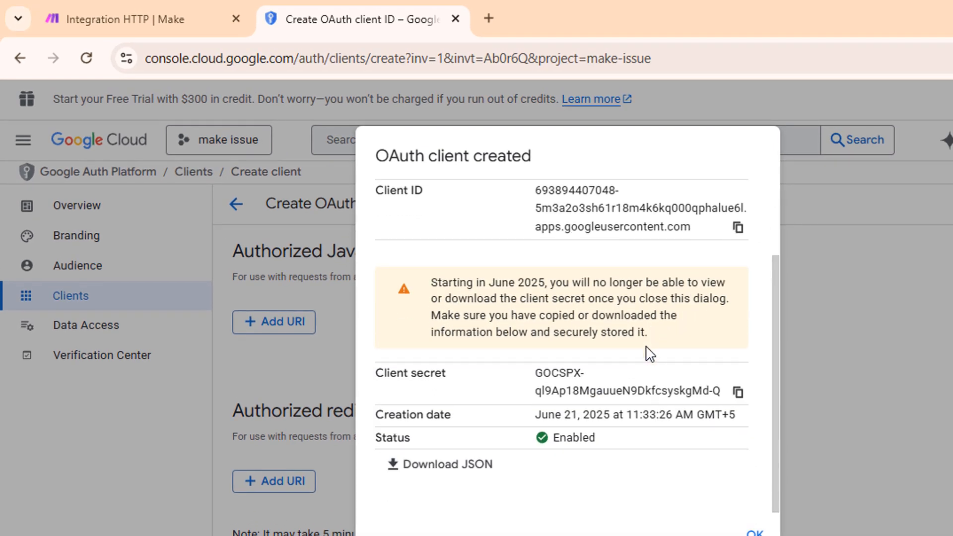
scroll(649, 353, up, 2)
click(738, 288)
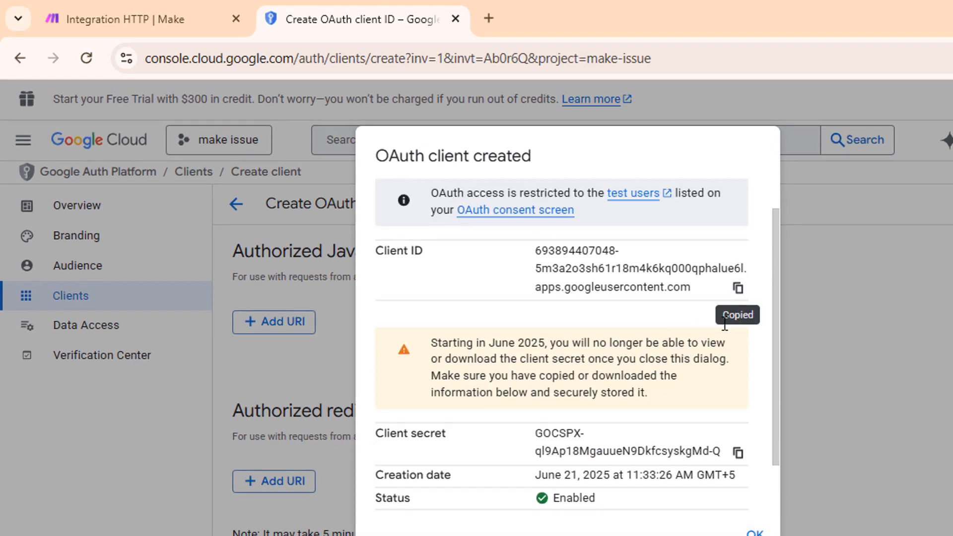
click(738, 453)
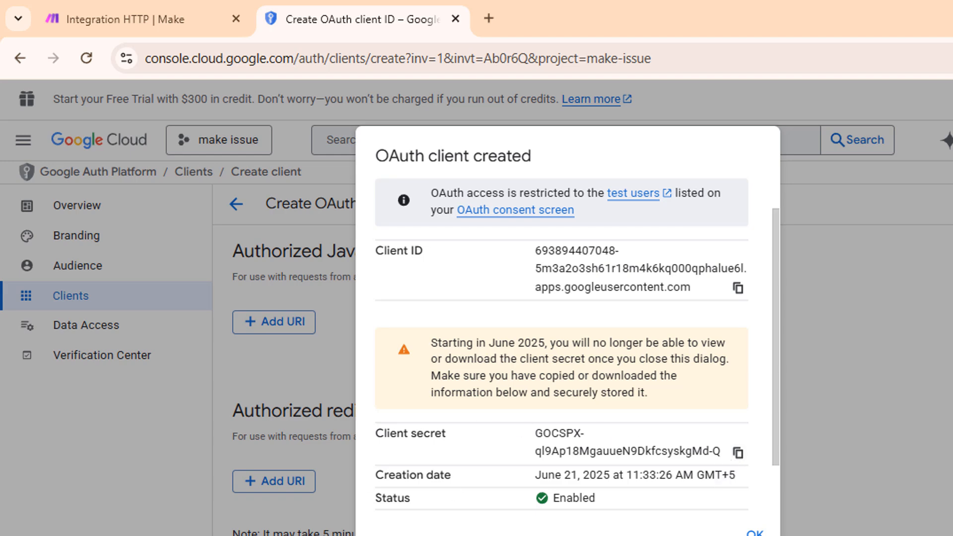
- Switch to Make and paste the copied client ID and client secret into the matching fields of the Google Drive connection
click(107, 15)
click(446, 340)
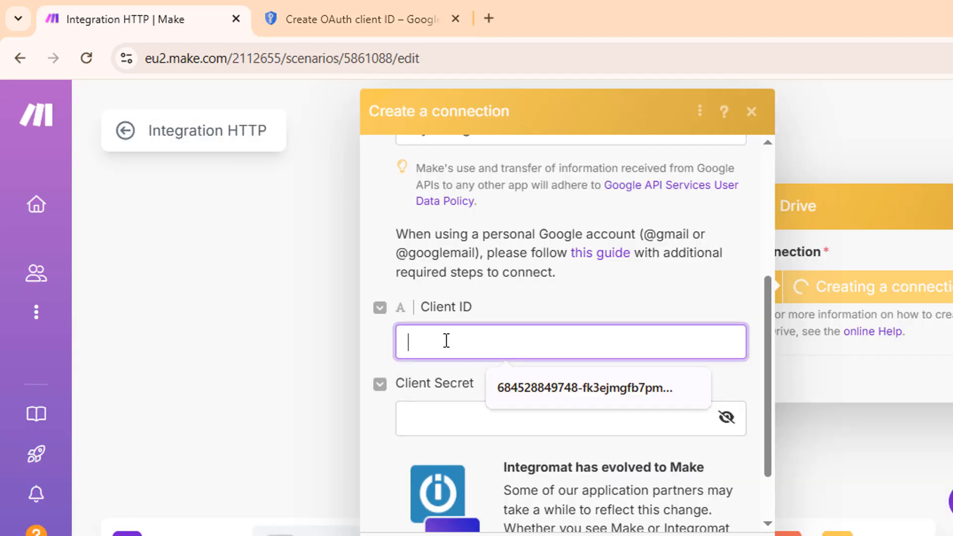
key(super+v)
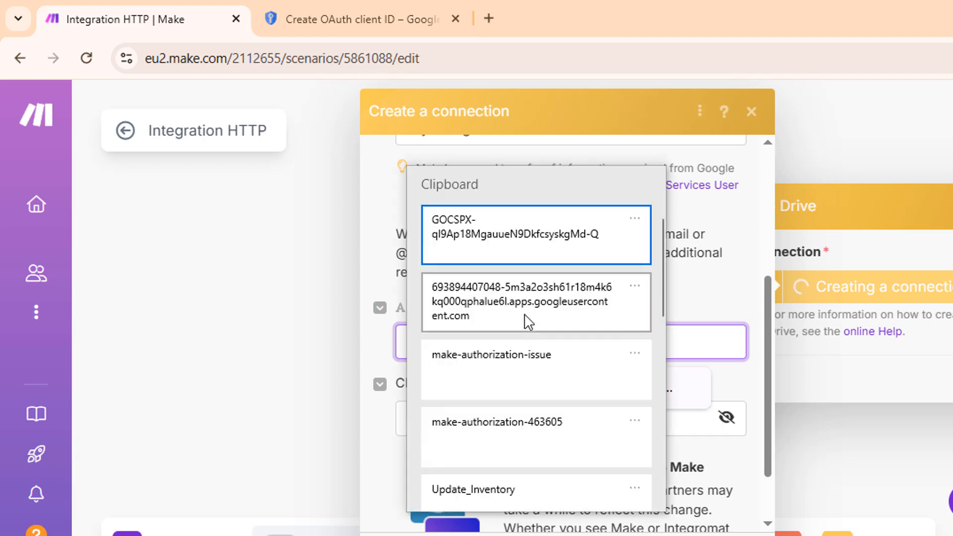
click(516, 304)
click(510, 426)
key(super+v)
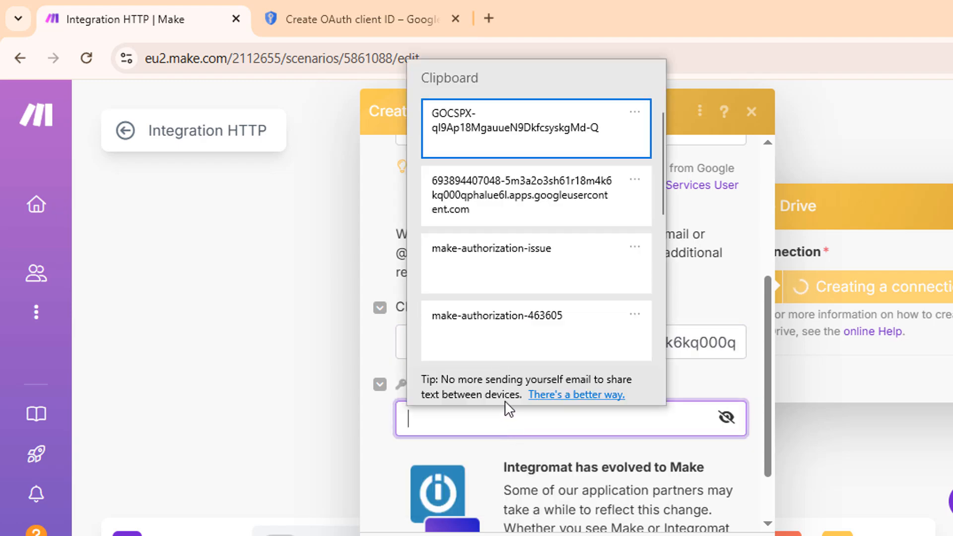
click(485, 148)
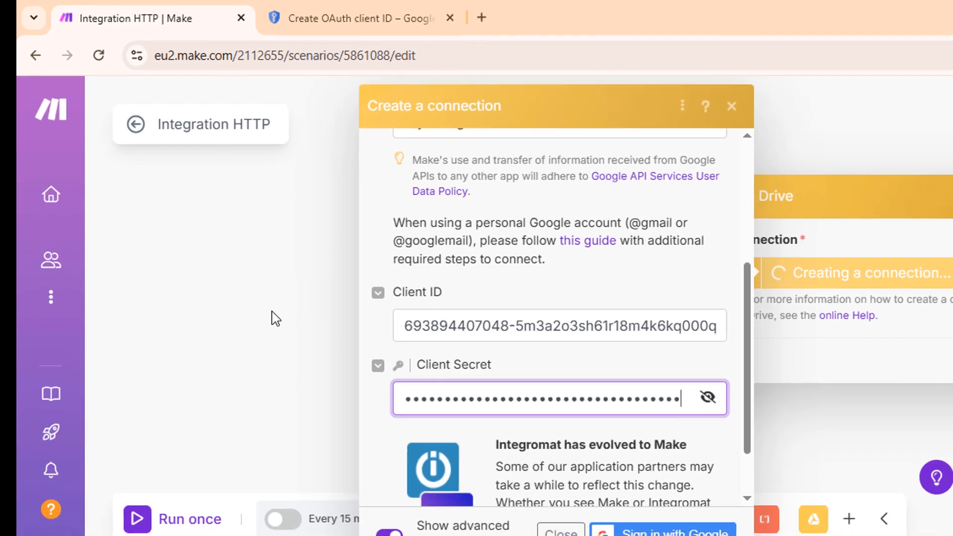
scroll(596, 407, down, 2)
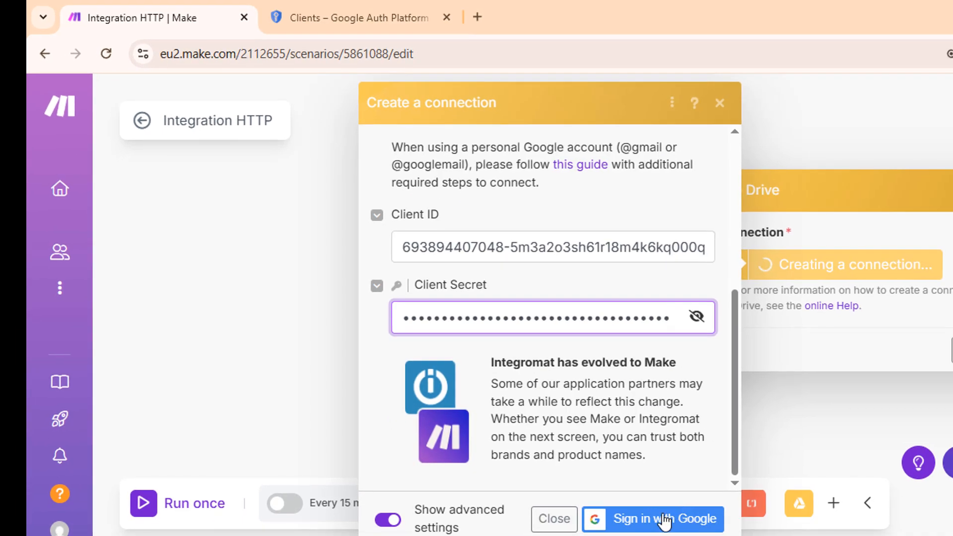
click(664, 519)
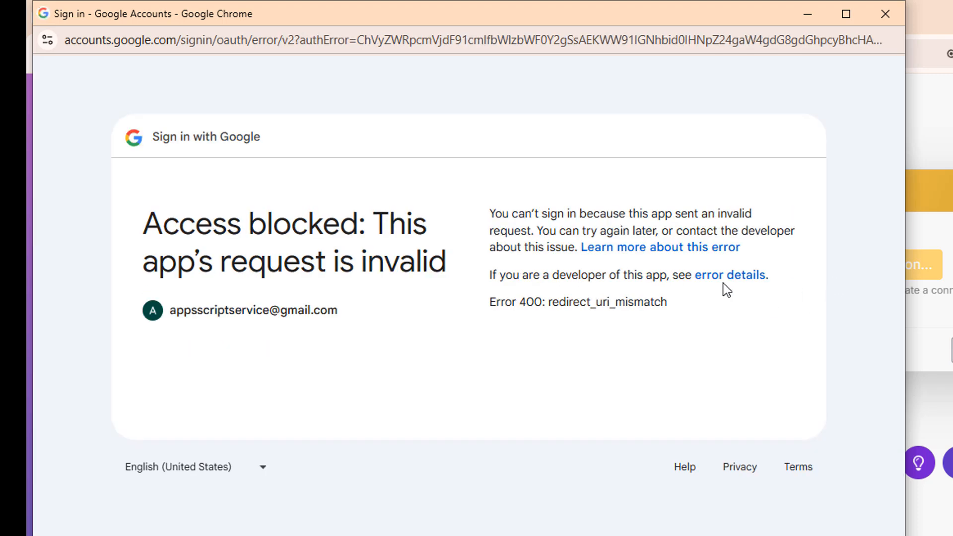
click(728, 276)
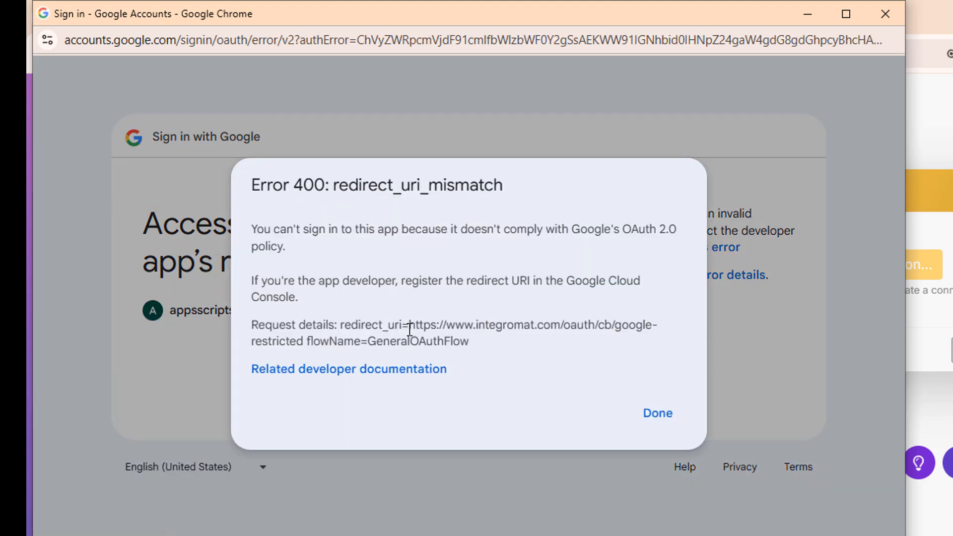
drag(419, 325, 300, 341)
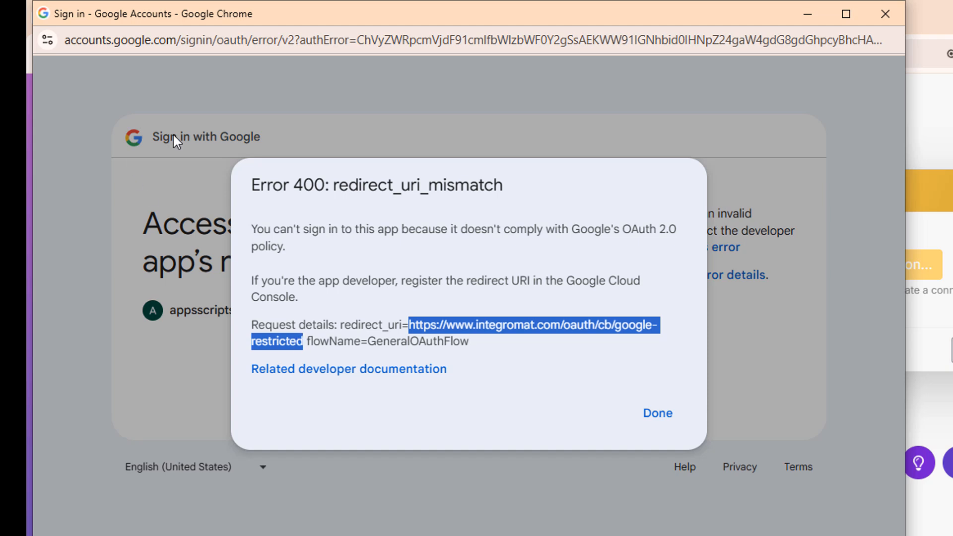
click(667, 411)
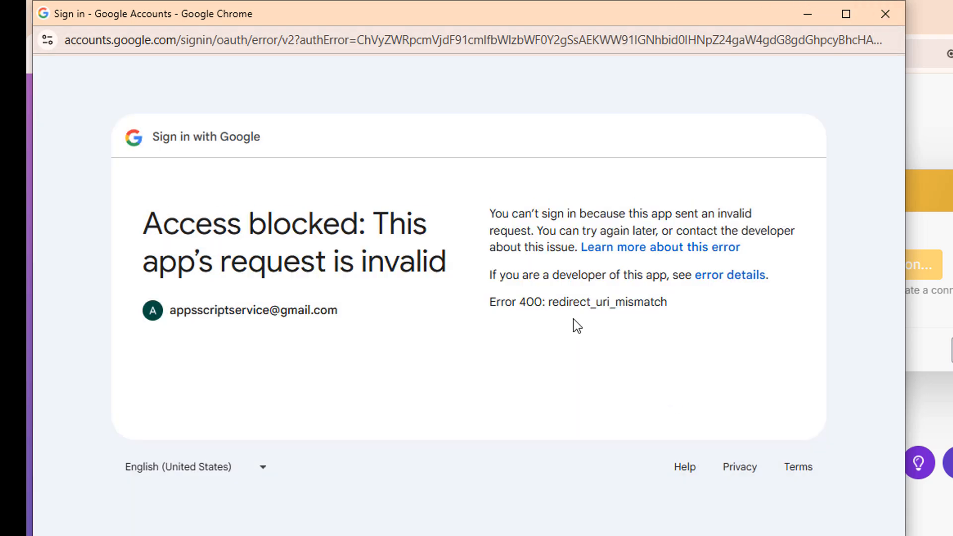
click(885, 14)
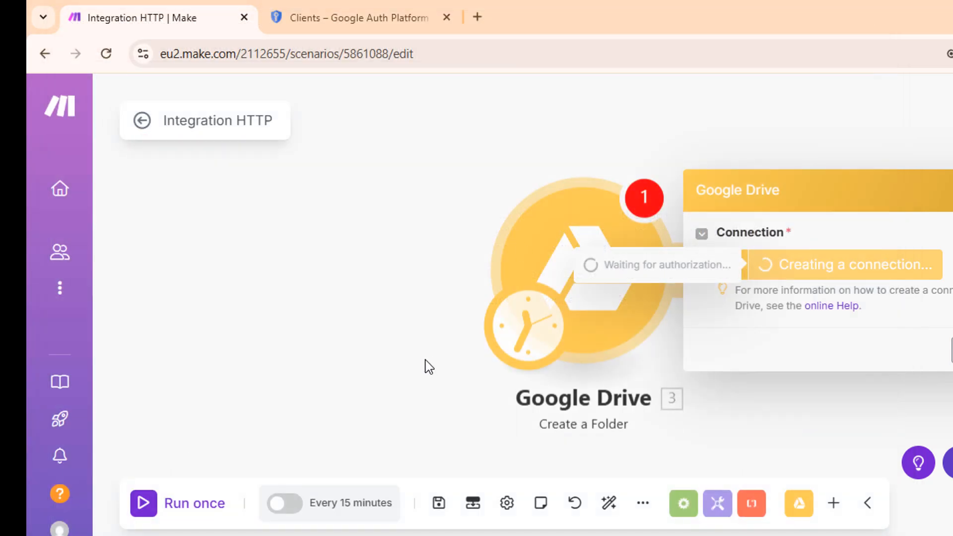
click(348, 18)
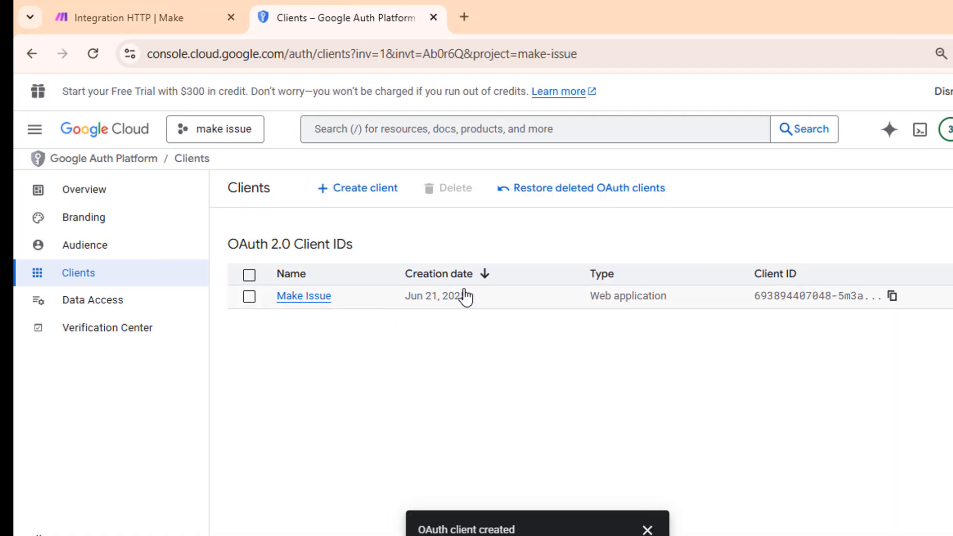
click(876, 298)
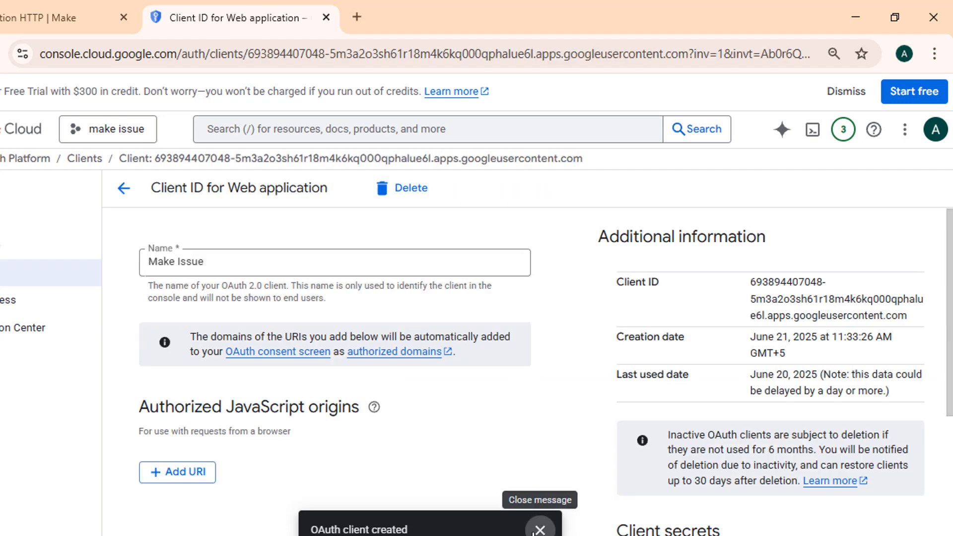
click(540, 529)
scroll(298, 374, down, 5)
click(191, 388)
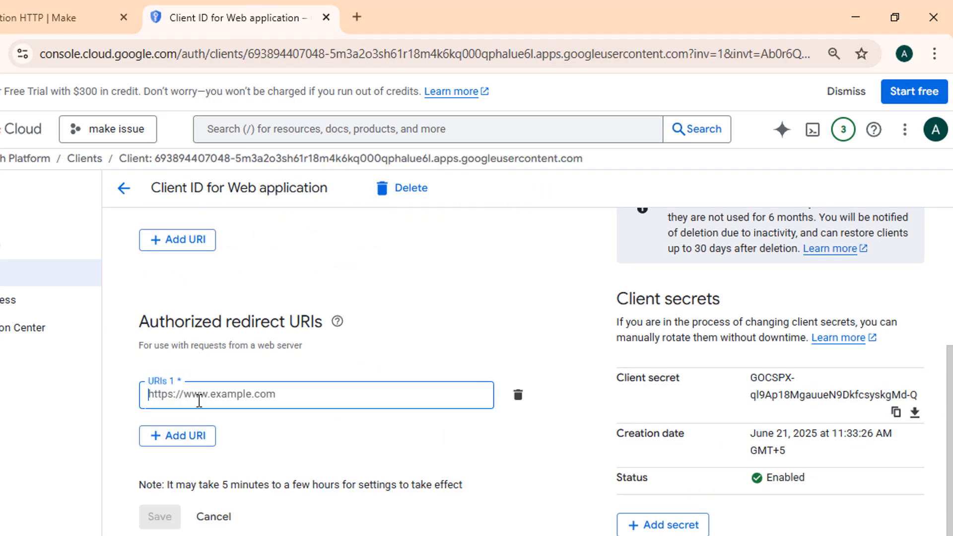
key(ctrl+v)
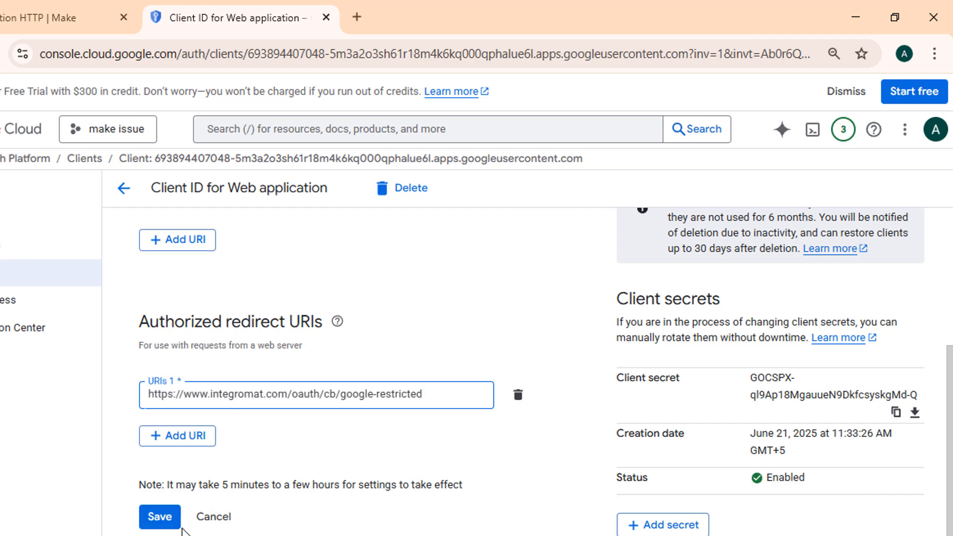
click(163, 519)
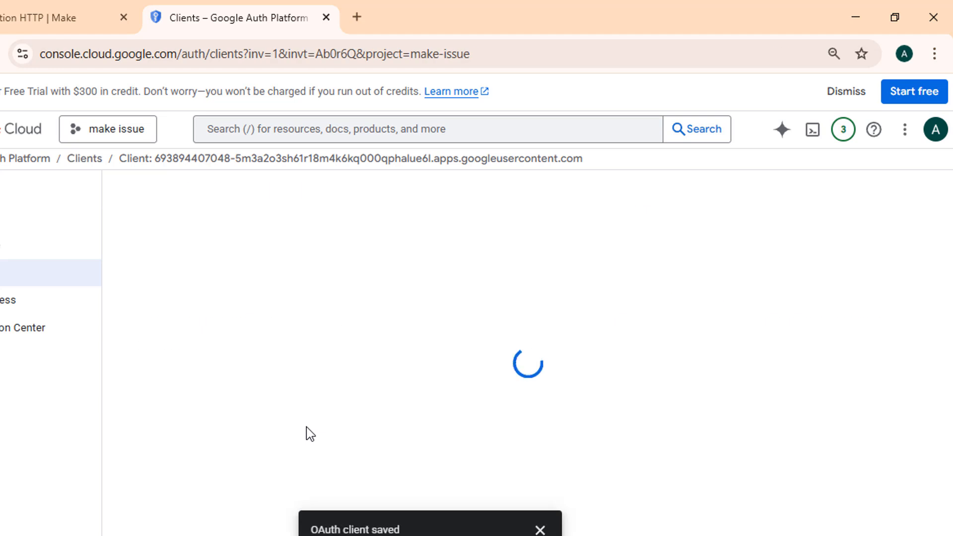
- Switch to Make, cancel the pending Google Drive connection, and start a new one with advanced settings shown
click(65, 18)
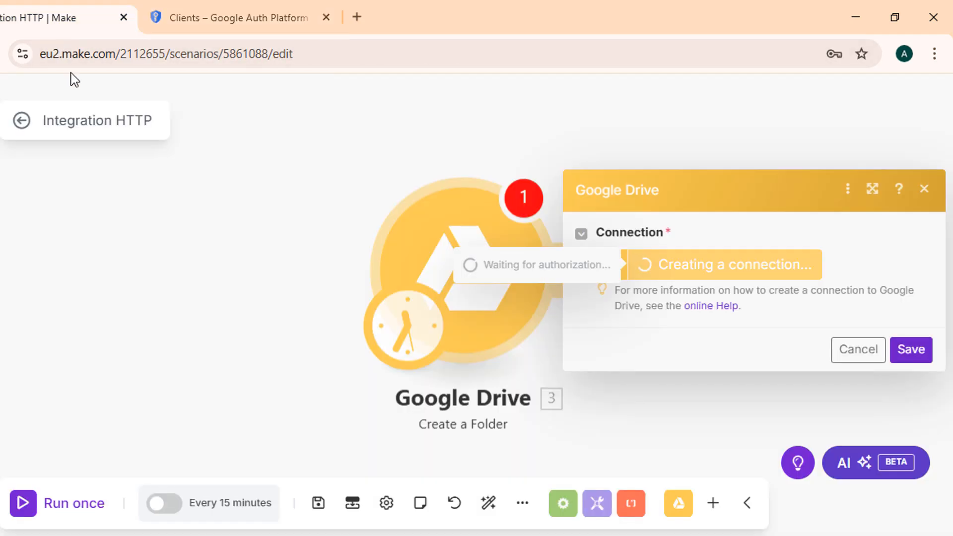
click(866, 350)
click(491, 312)
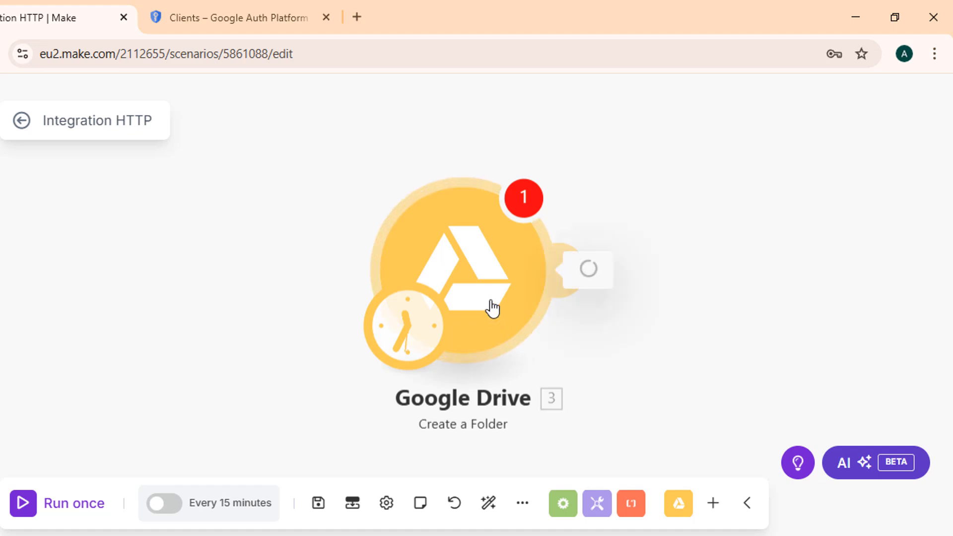
click(718, 272)
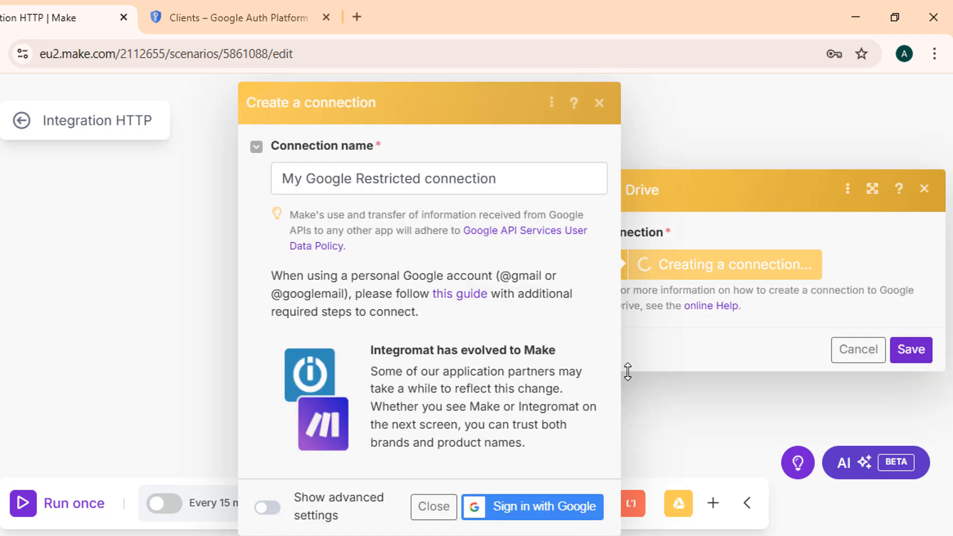
click(311, 515)
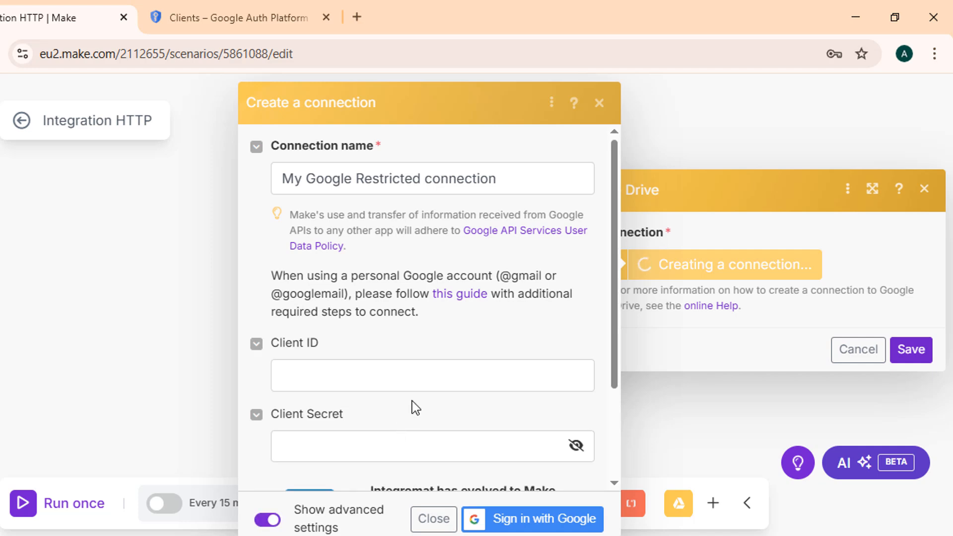
- Paste the copied OAuth client ID and client secret from the clipboard history into the new connection's matching fields
scroll(339, 224, down, 3)
click(335, 242)
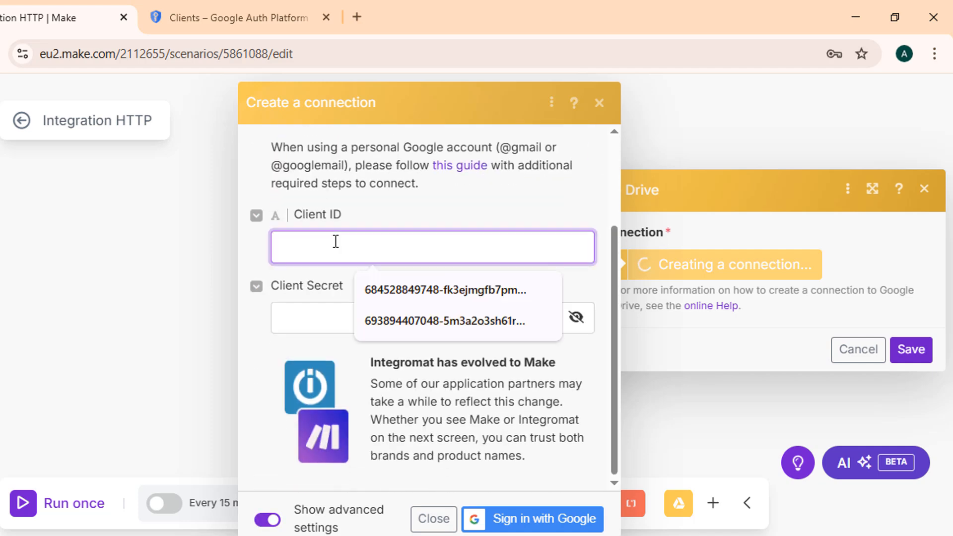
key(super+v)
click(392, 419)
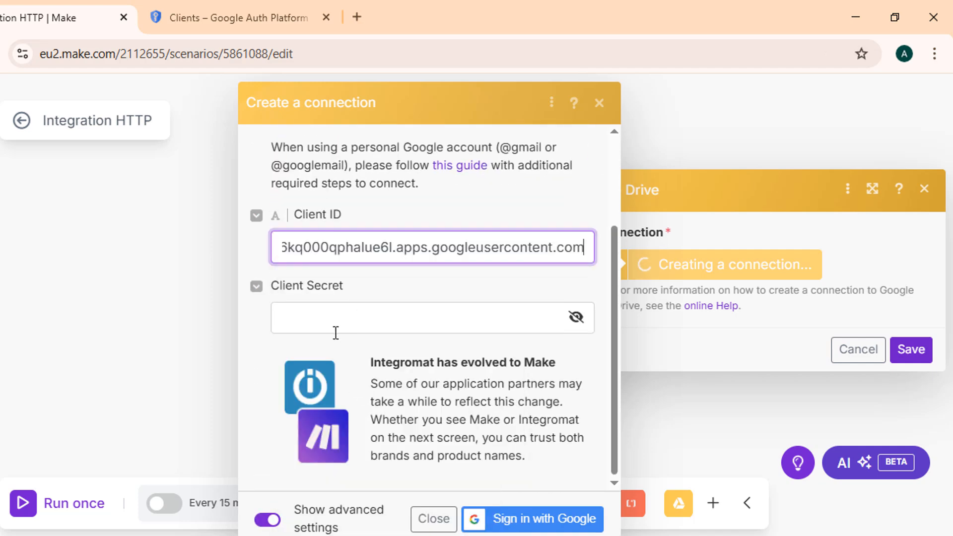
click(335, 333)
key(super+v)
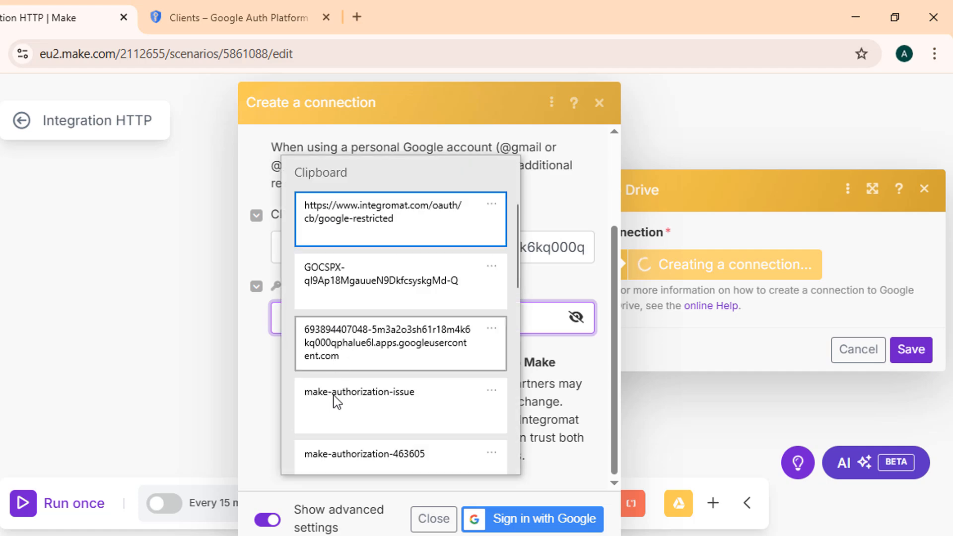
click(399, 287)
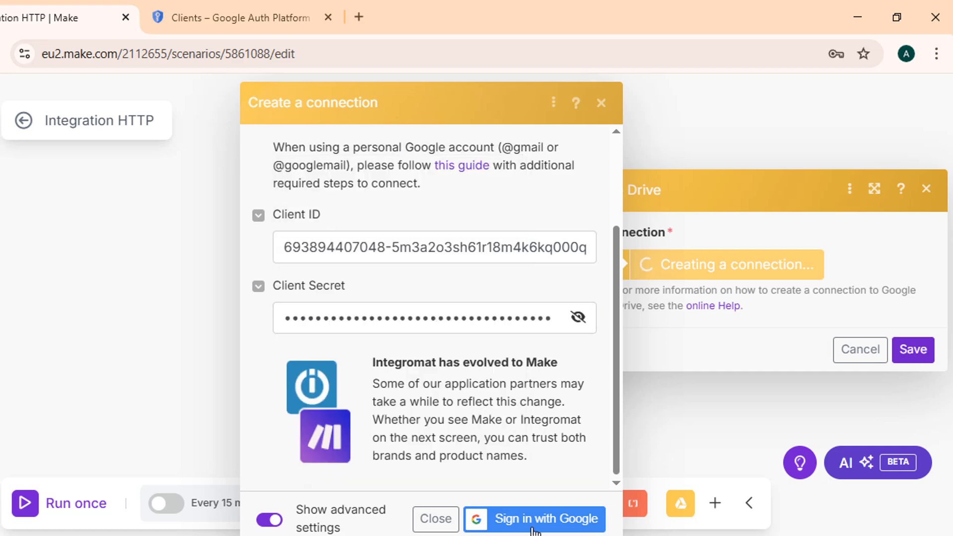
- Try to sign in with Google using the first listed account, and check the error details before closing the sign-in window
click(546, 520)
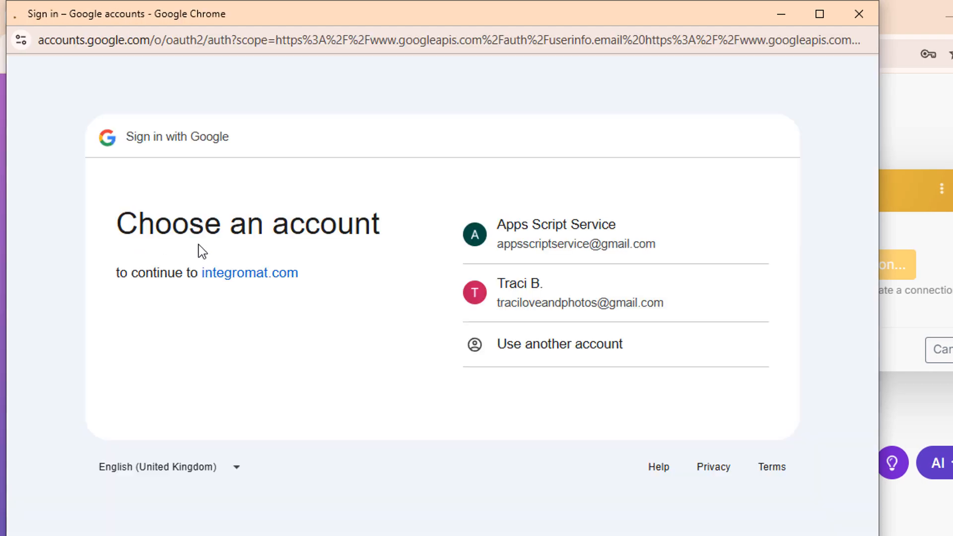
click(561, 255)
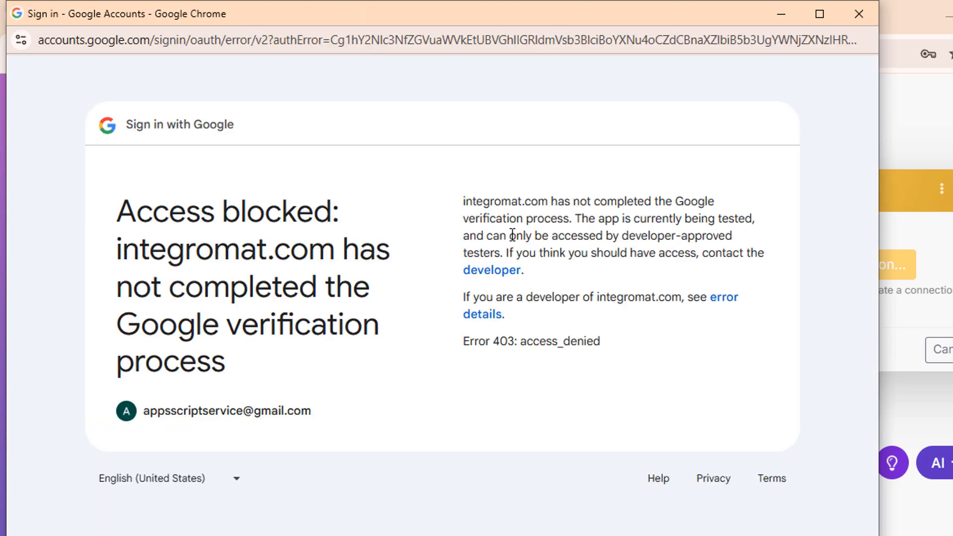
click(723, 306)
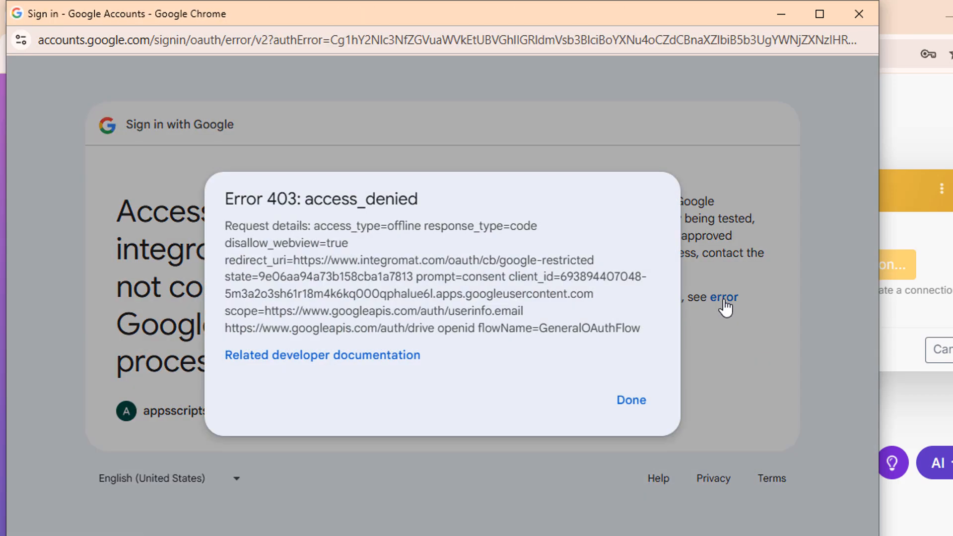
click(642, 403)
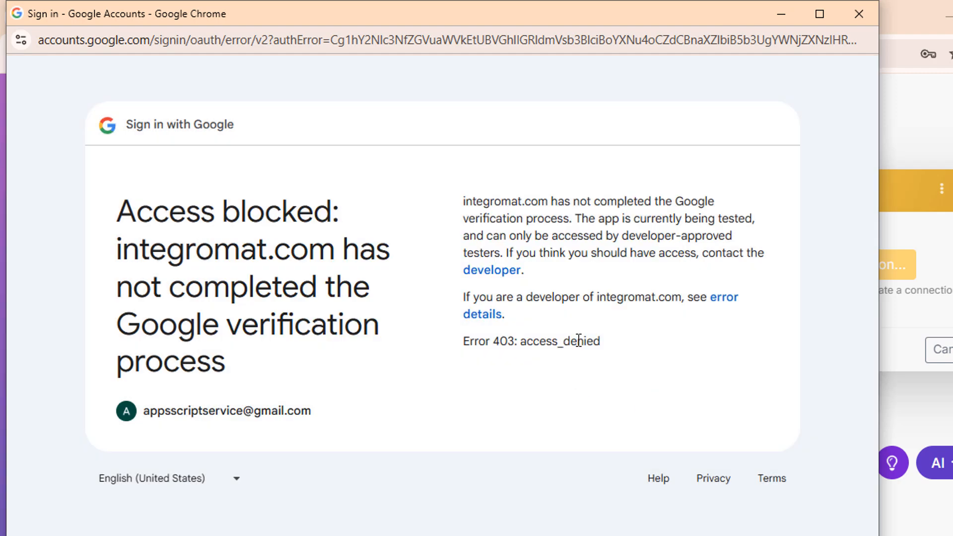
click(859, 16)
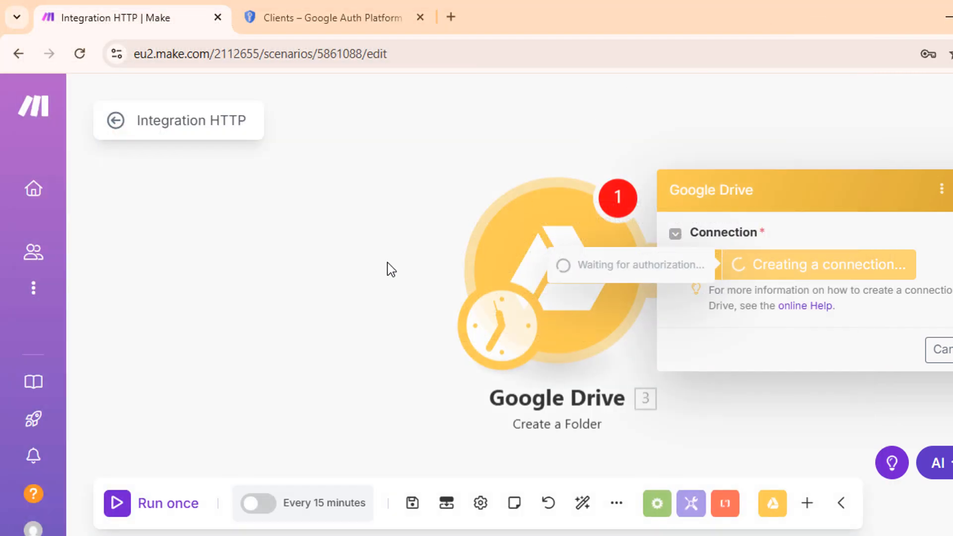
- Switch to Google Cloud and publish the OAuth app to production from its Audience settings
click(308, 10)
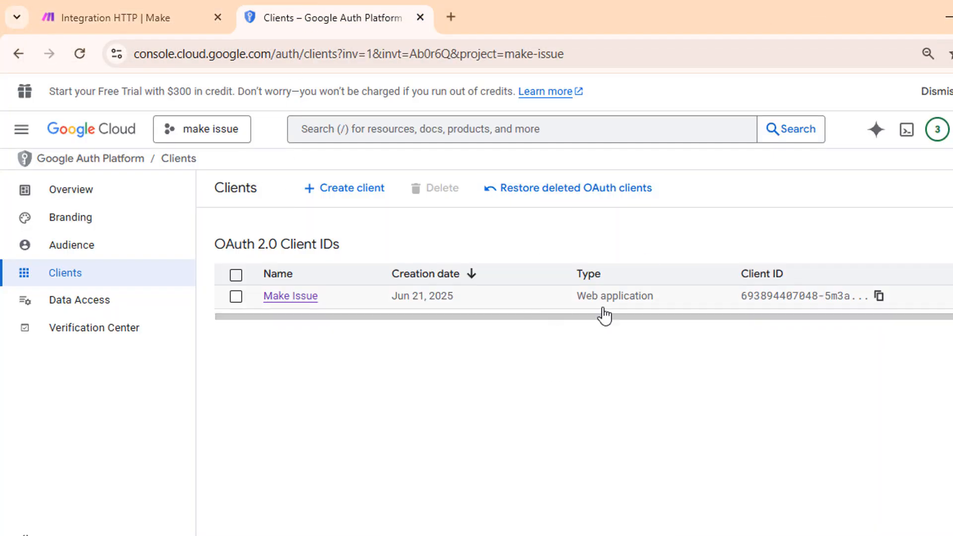
click(77, 253)
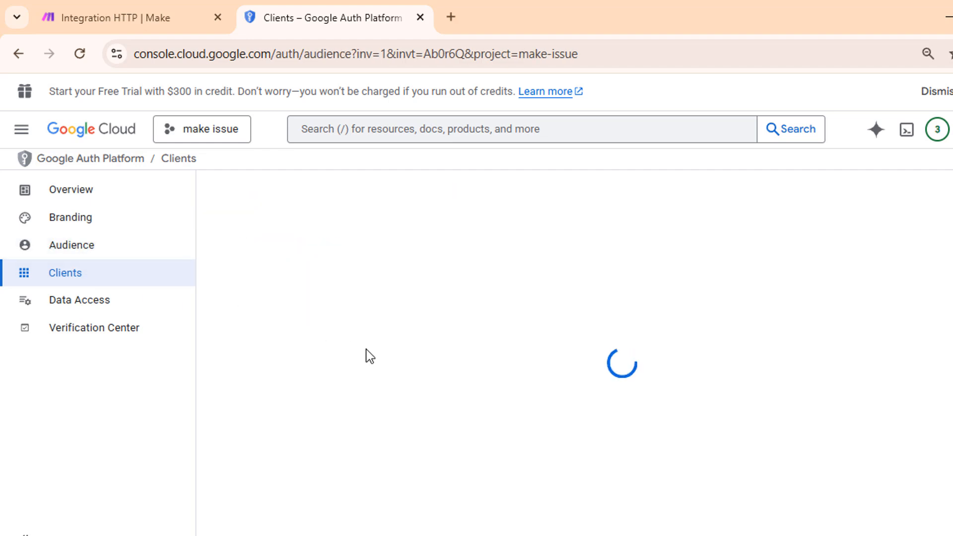
click(232, 313)
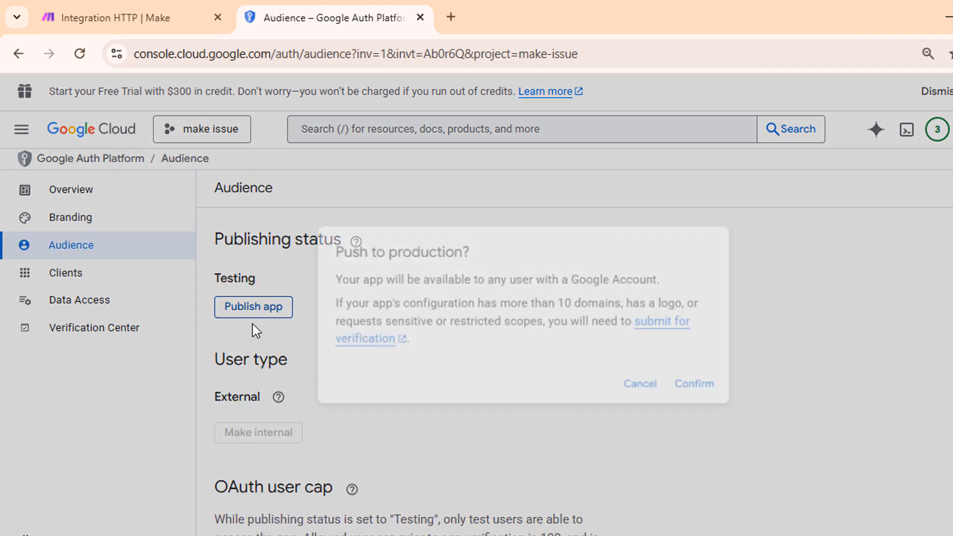
click(705, 389)
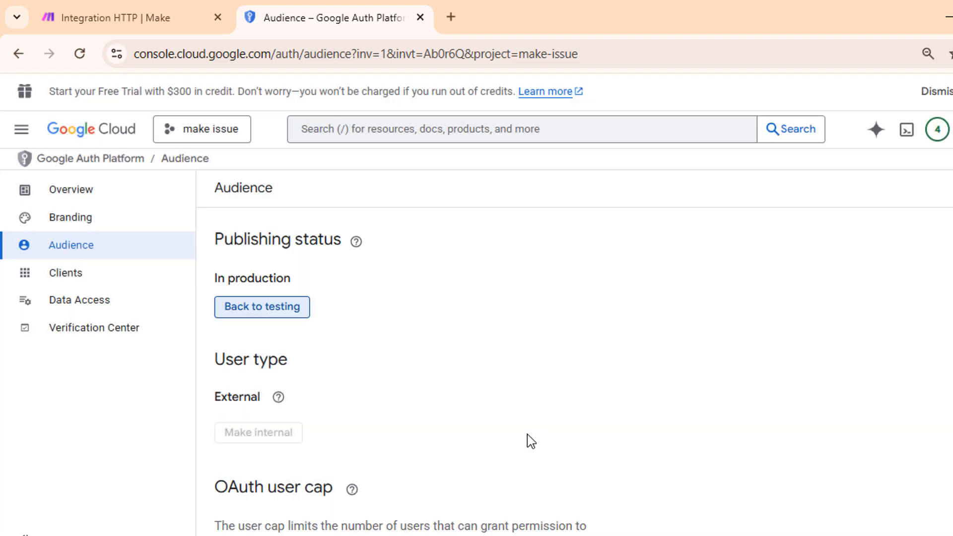
- Return to Make, sign in with Google using the first listed account, and proceed past the unverified-app warning to integromat.com
click(148, 15)
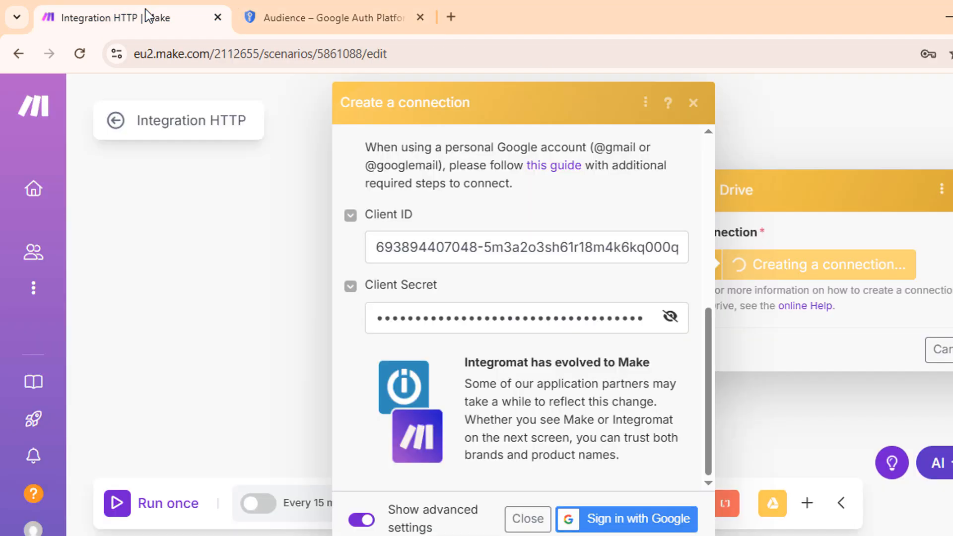
click(637, 519)
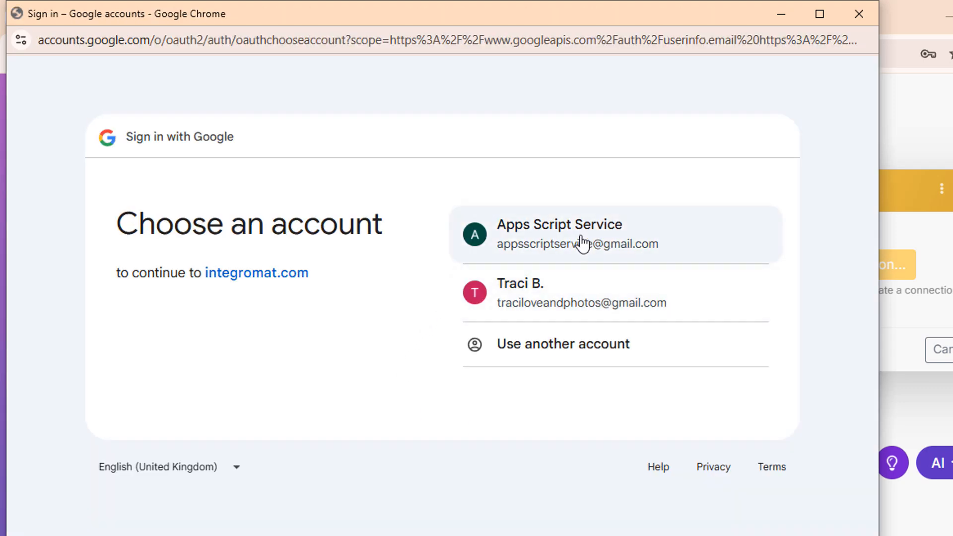
click(579, 240)
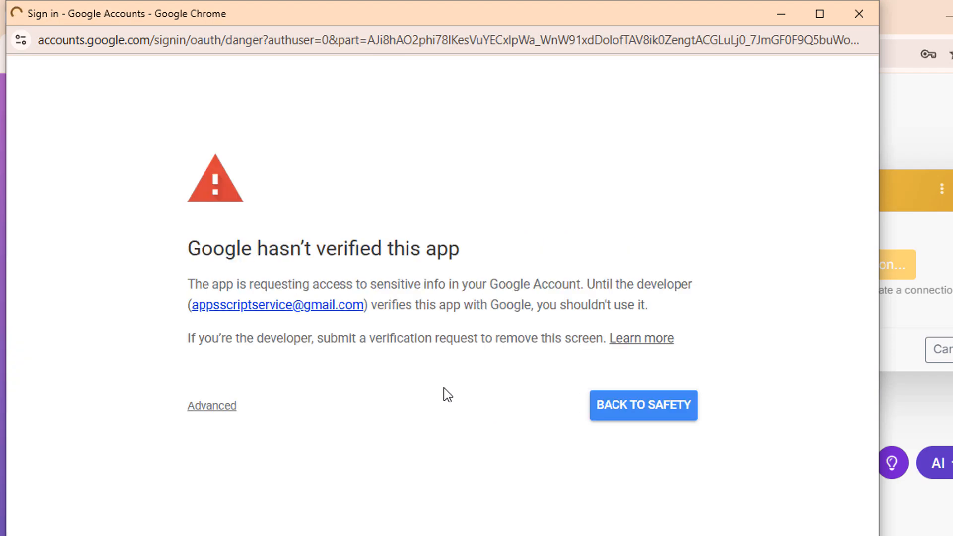
click(208, 410)
scroll(293, 362, down, 2)
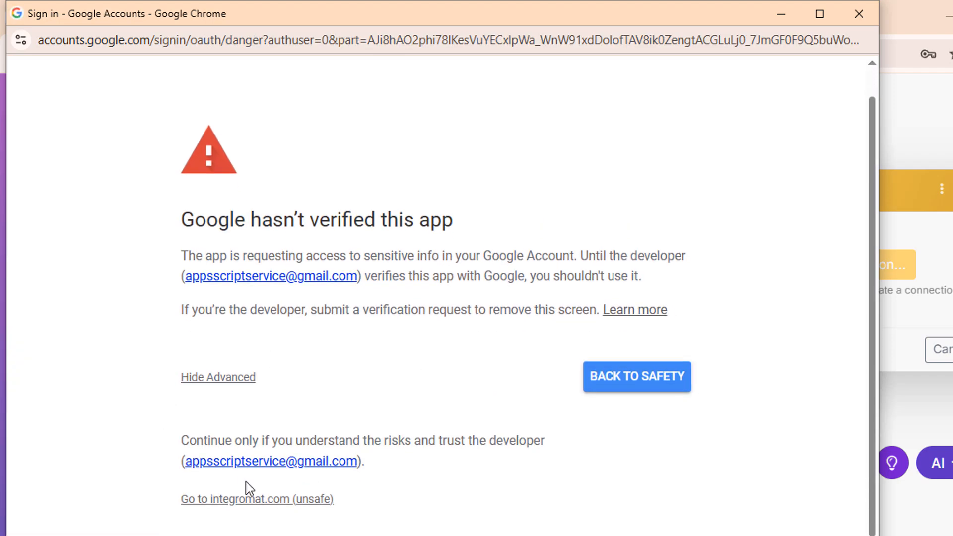
click(247, 501)
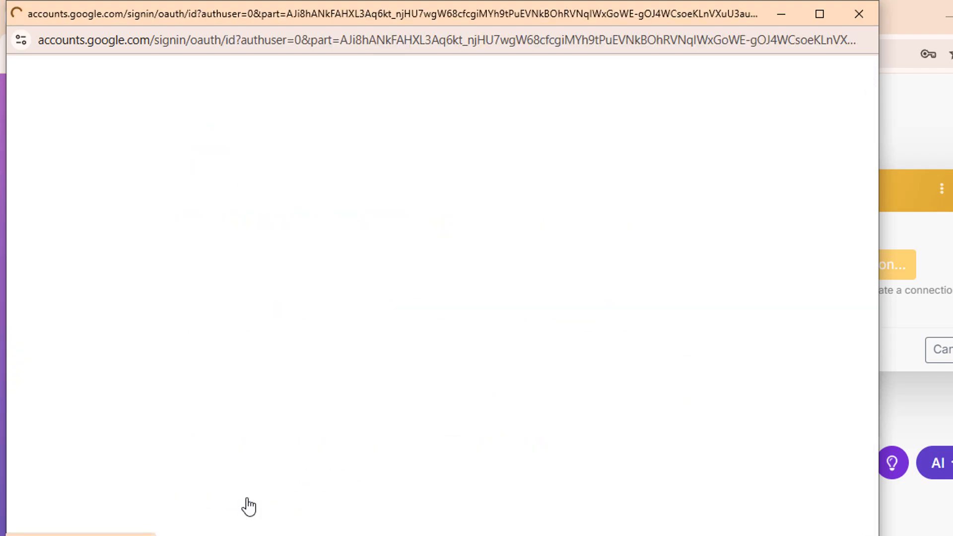
- Grant integromat.com access to see, edit, create, and delete all Google Drive files, and continue to finish the connection
click(716, 397)
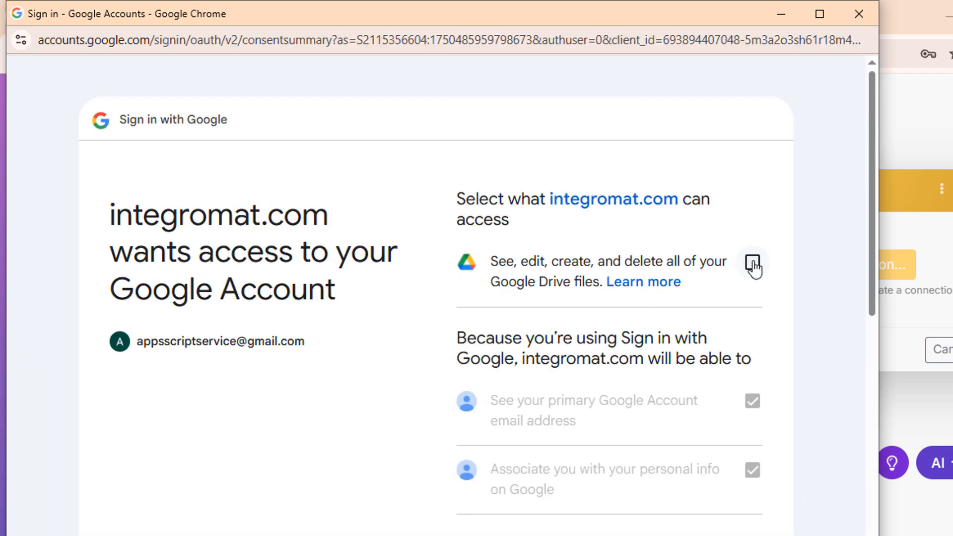
click(751, 262)
scroll(684, 437, down, 6)
click(678, 519)
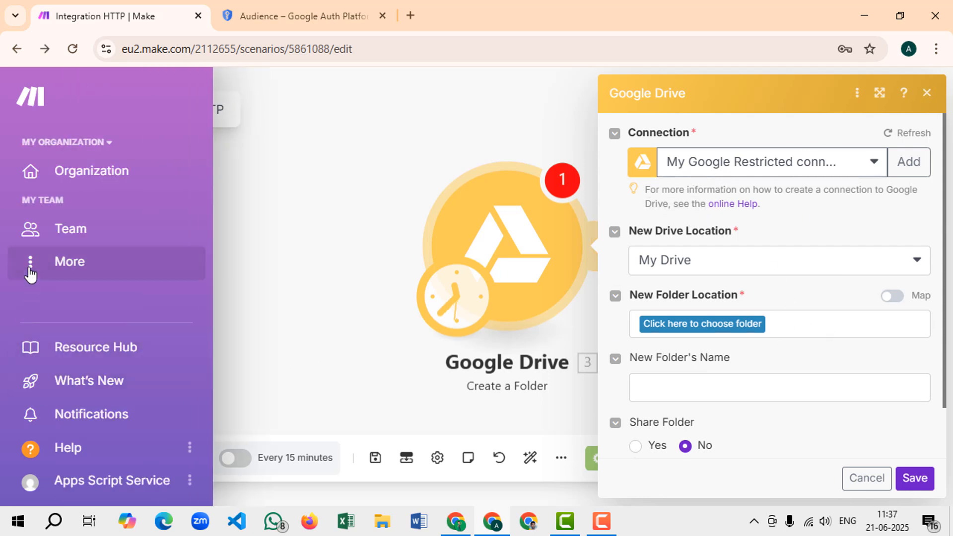
click(30, 266)
click(112, 428)
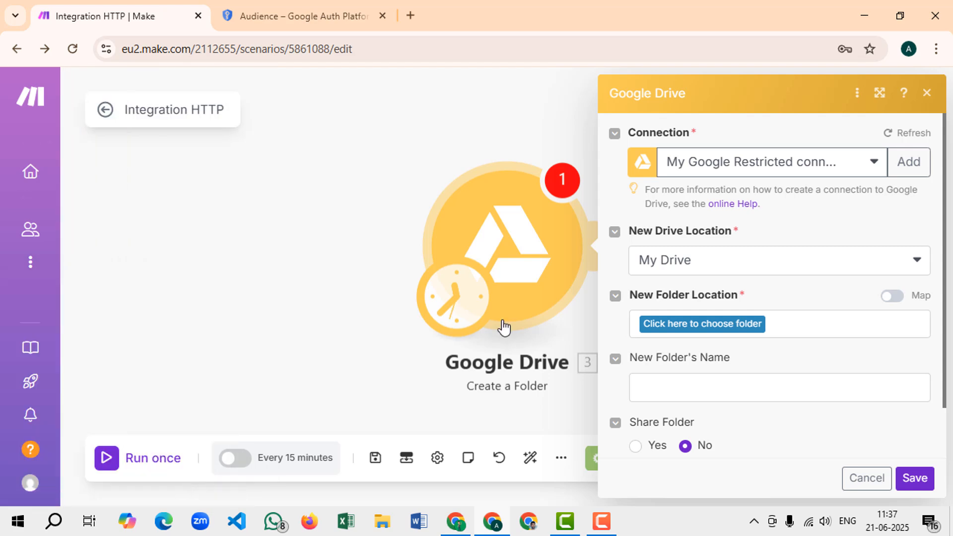